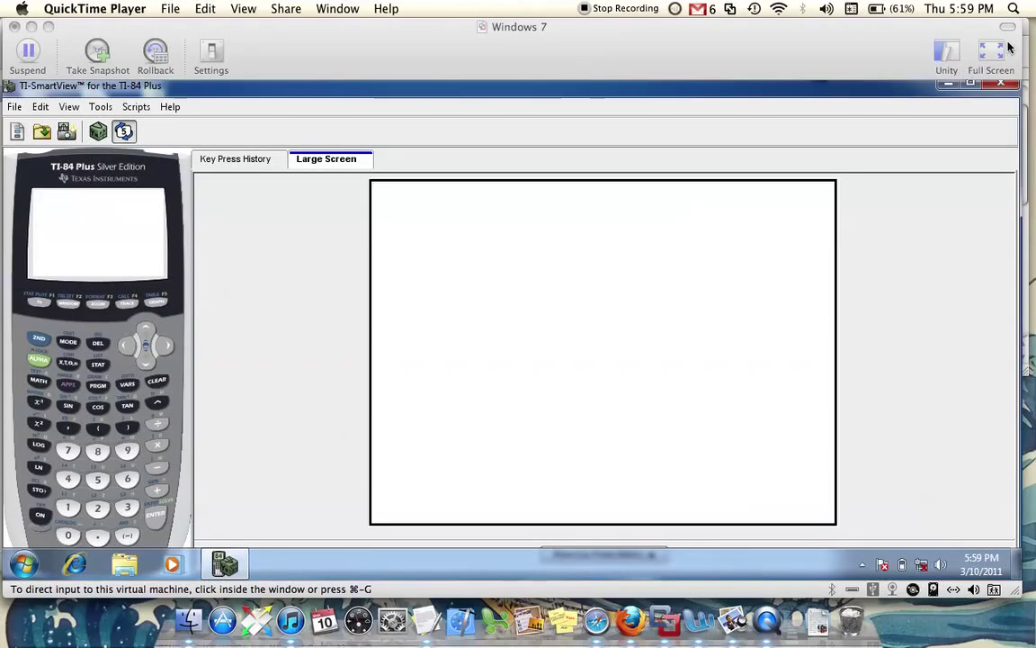
Step: Display the virtual machine full screen and open the calculator's statistics list editor
{"action": "left_click", "coordinate": [993, 59]}
{"action": "left_click", "coordinate": [993, 55]}
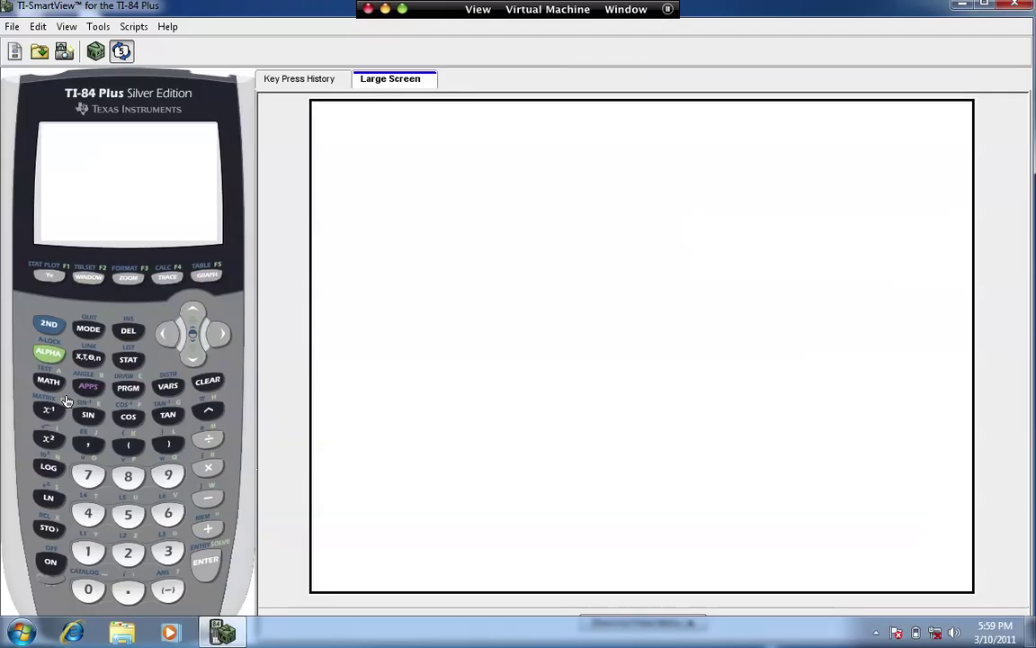
{"action": "left_click", "coordinate": [129, 360]}
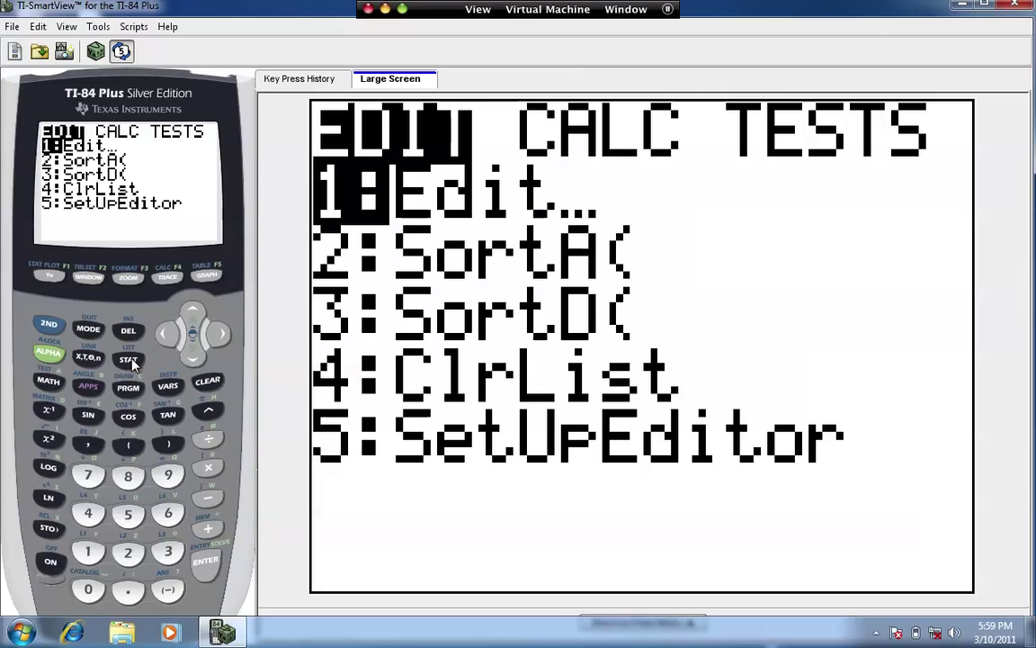
{"action": "key", "text": "Return"}
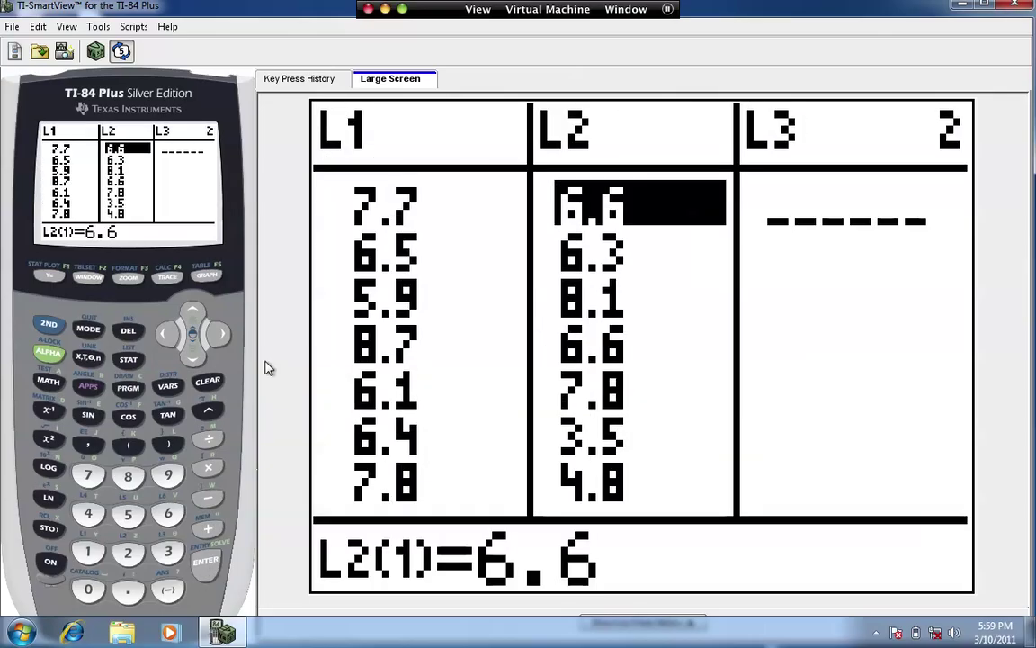
Step: Clear all existing data from lists L1 and L2 in the list editor
{"action": "left_click", "coordinate": [167, 335]}
{"action": "left_click", "coordinate": [192, 310]}
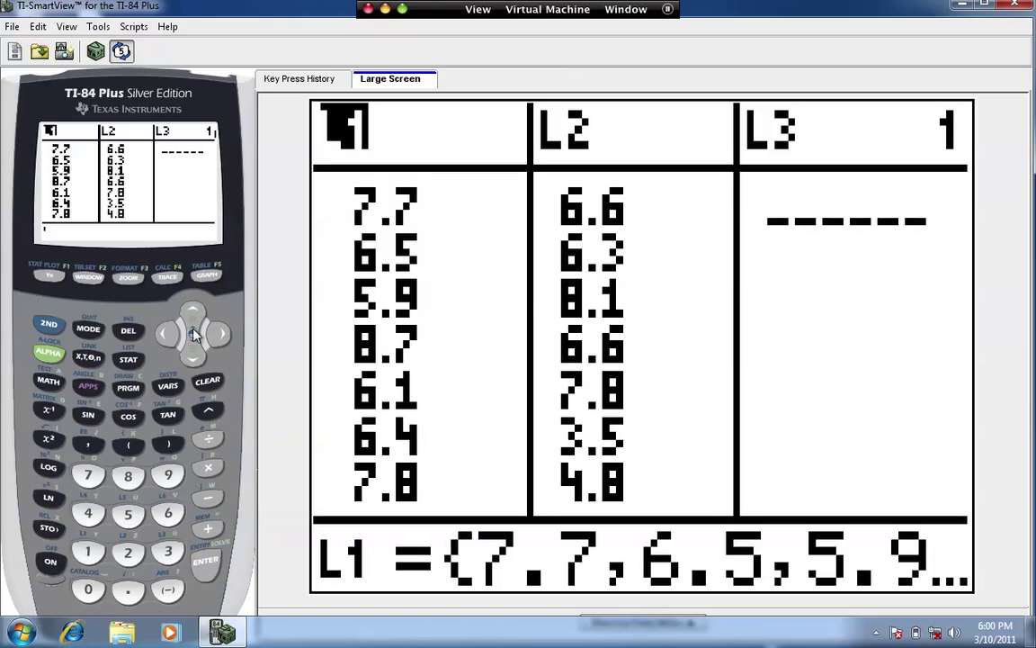
{"action": "left_click", "coordinate": [209, 383]}
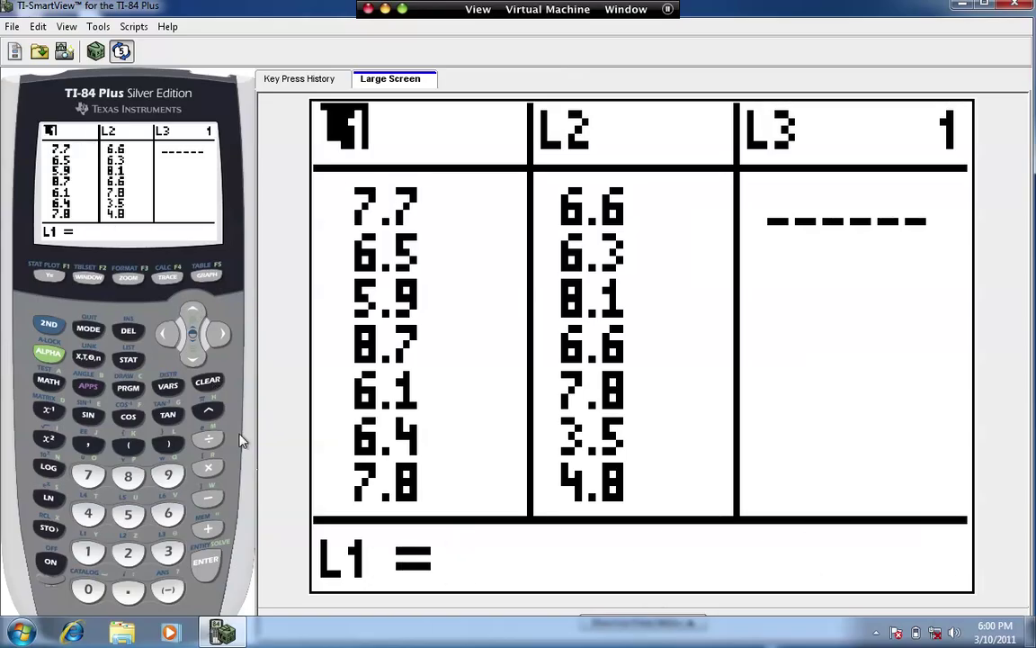
{"action": "left_click", "coordinate": [206, 561]}
{"action": "left_click", "coordinate": [221, 334]}
{"action": "left_click", "coordinate": [193, 313]}
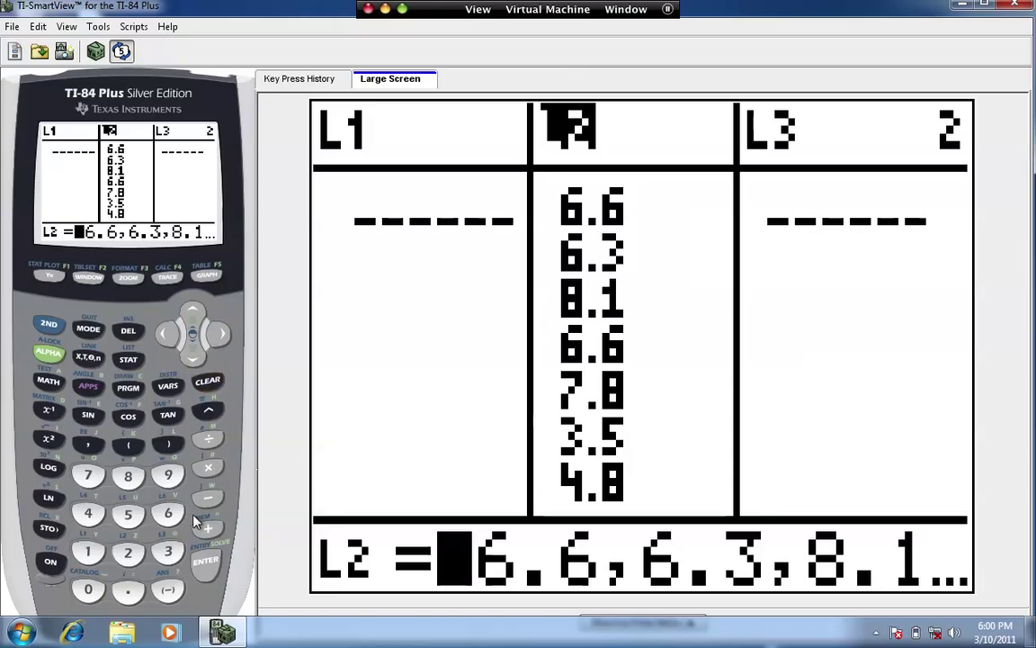
{"action": "left_click", "coordinate": [214, 380]}
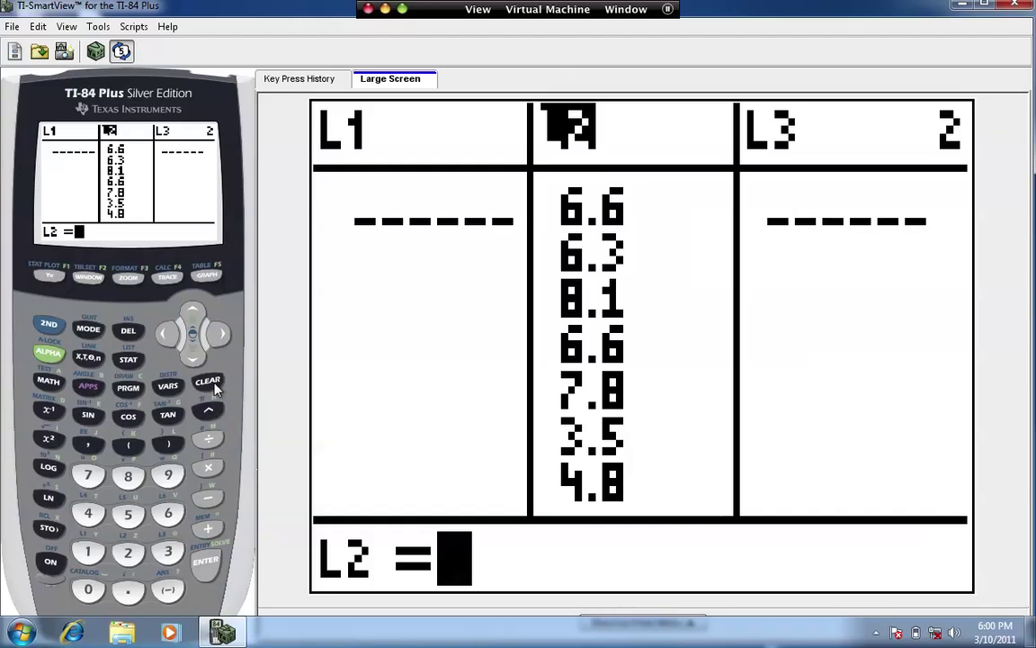
{"action": "left_click", "coordinate": [205, 563]}
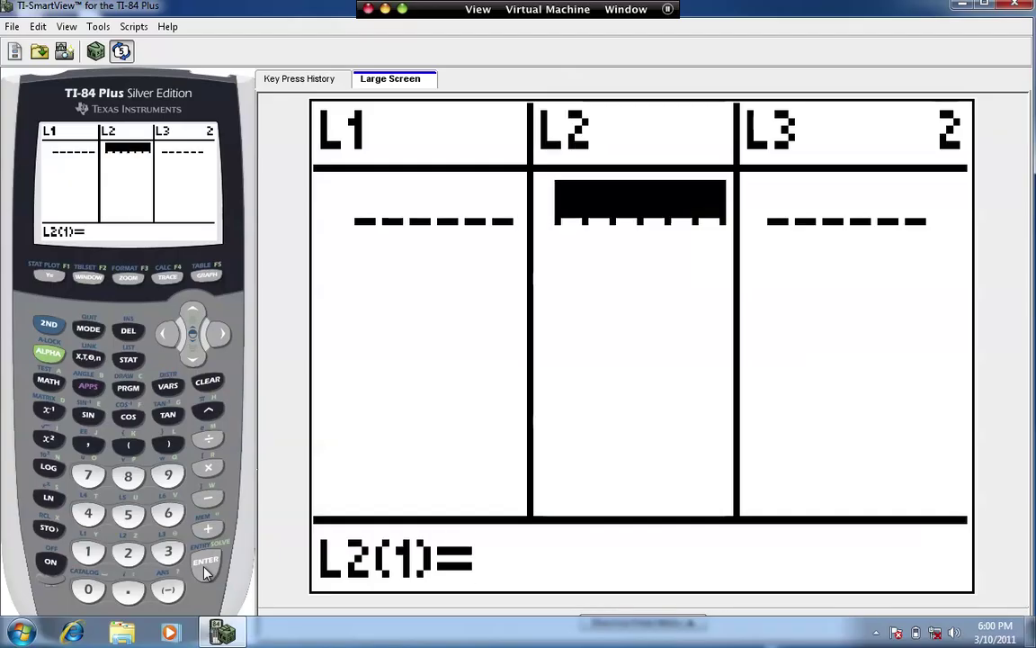
Step: Enter the values 1, 2, 3, 4, 5, 6 and 7 into list L1
{"action": "left_click", "coordinate": [167, 334]}
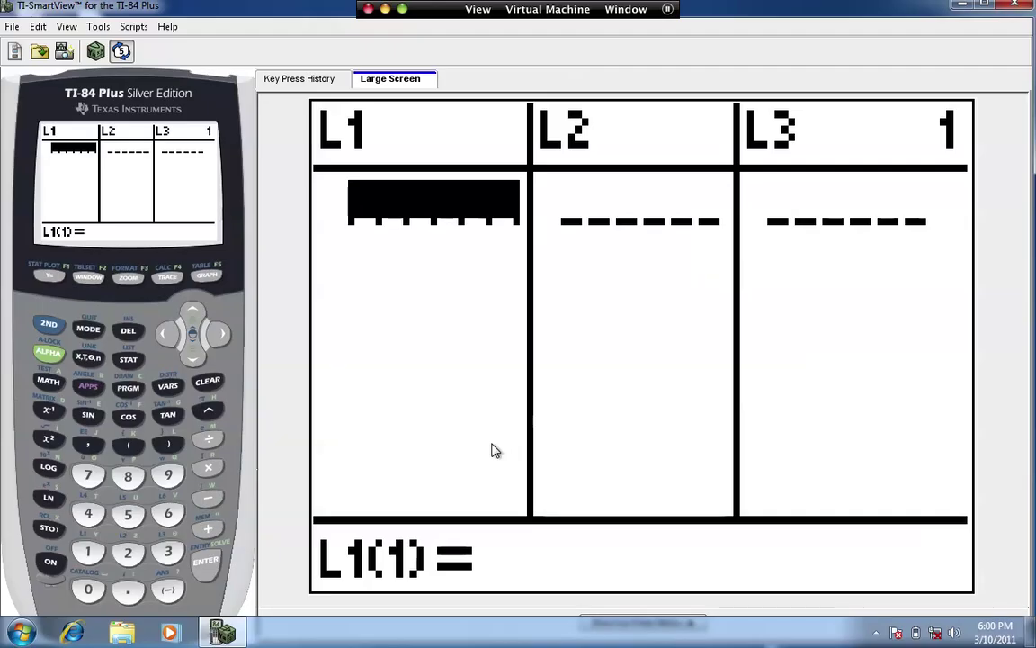
{"action": "type", "text": "1"}
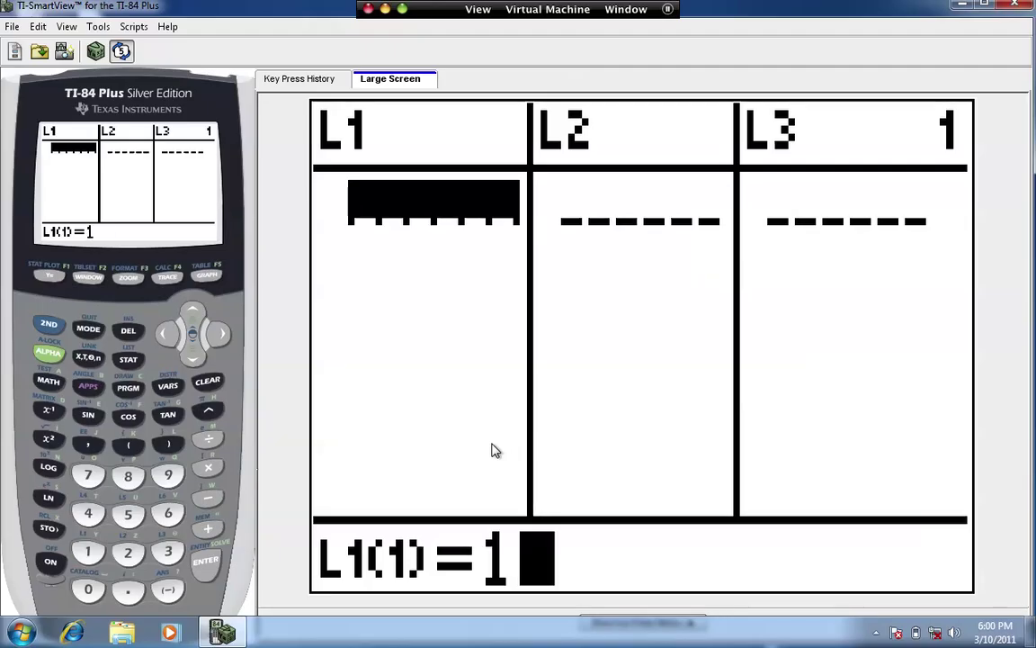
{"action": "key", "text": "Down"}
{"action": "key", "text": "2"}
{"action": "key", "text": "Down"}
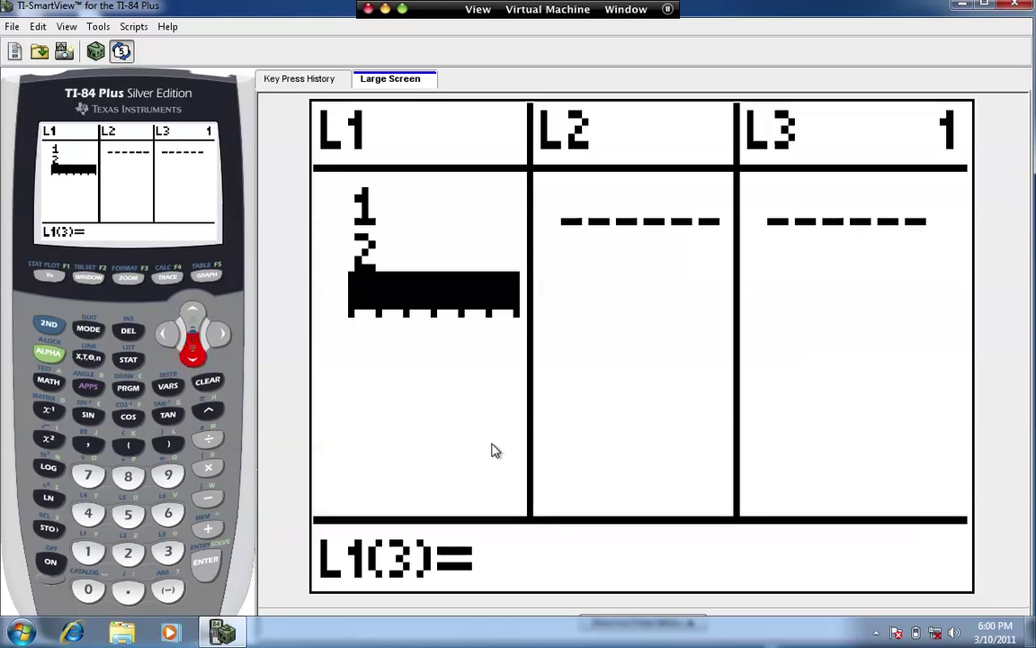
{"action": "type", "text": "3"}
{"action": "key", "text": "Down"}
{"action": "type", "text": "4"}
{"action": "key", "text": "Down"}
{"action": "type", "text": "5"}
{"action": "key", "text": "Down"}
{"action": "type", "text": "6"}
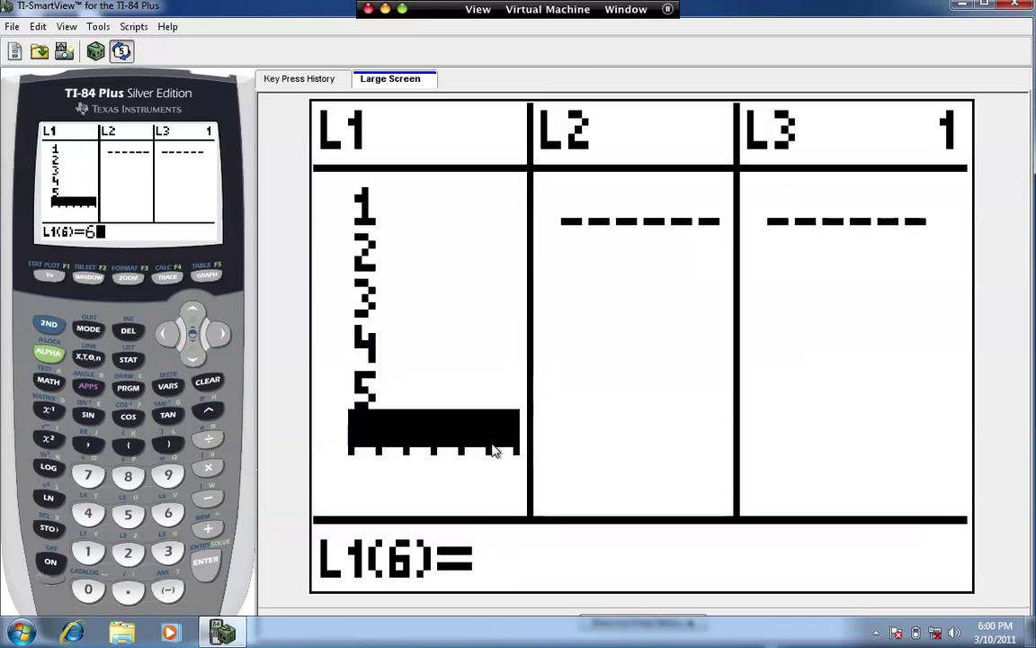
{"action": "key", "text": "Down"}
{"action": "type", "text": "7"}
{"action": "key", "text": "Down"}
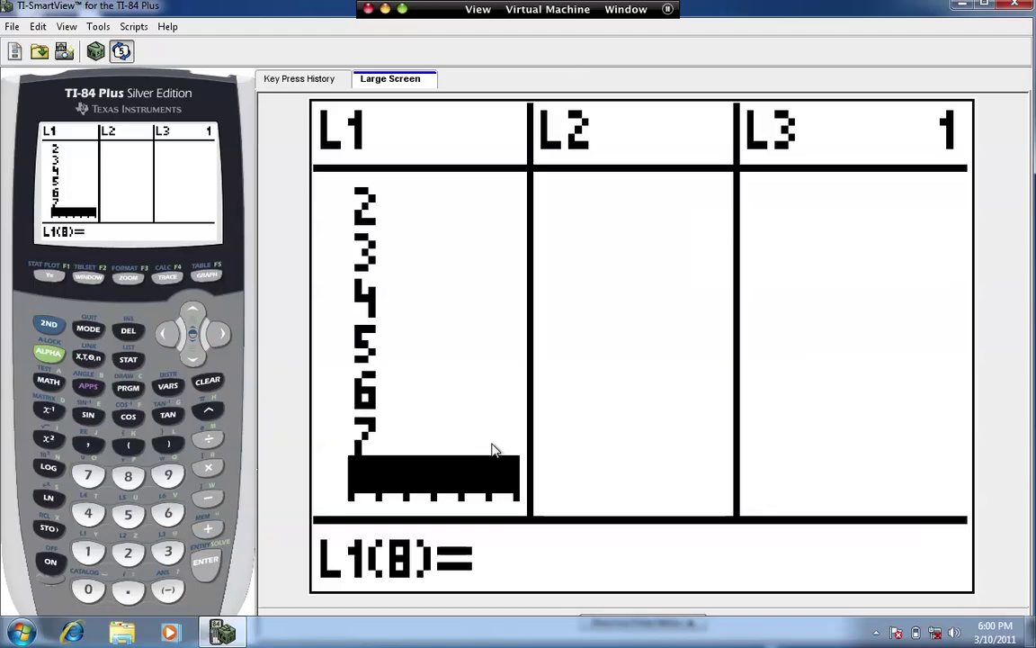
Step: Enter the values 170, 200, 240, 300, 310, 290 and 290 into list L2
{"action": "key", "text": "Right"}
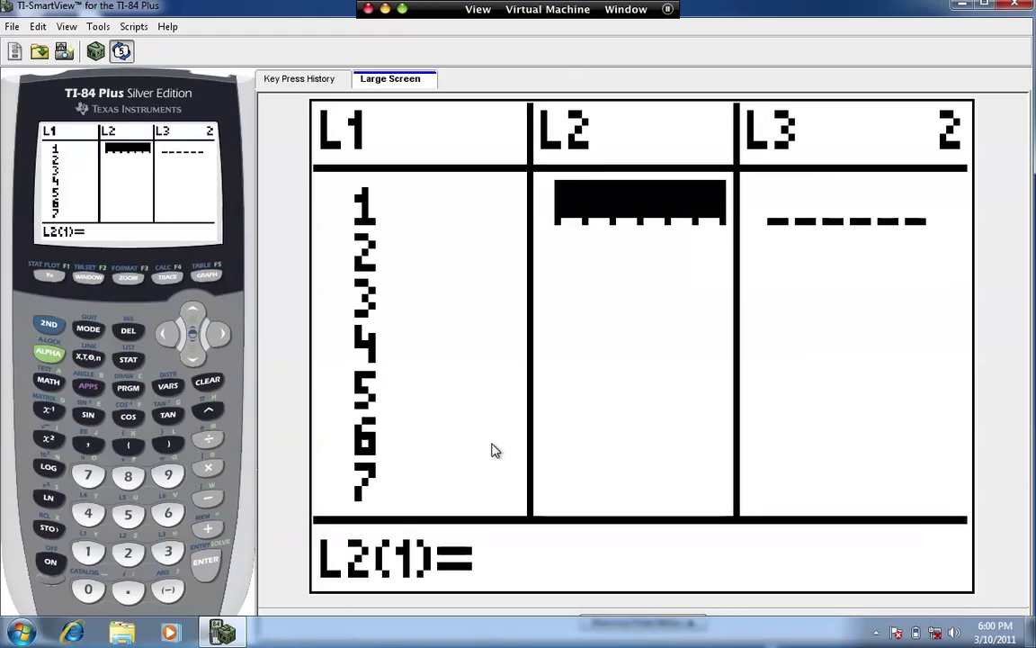
{"action": "type", "text": "1700"}
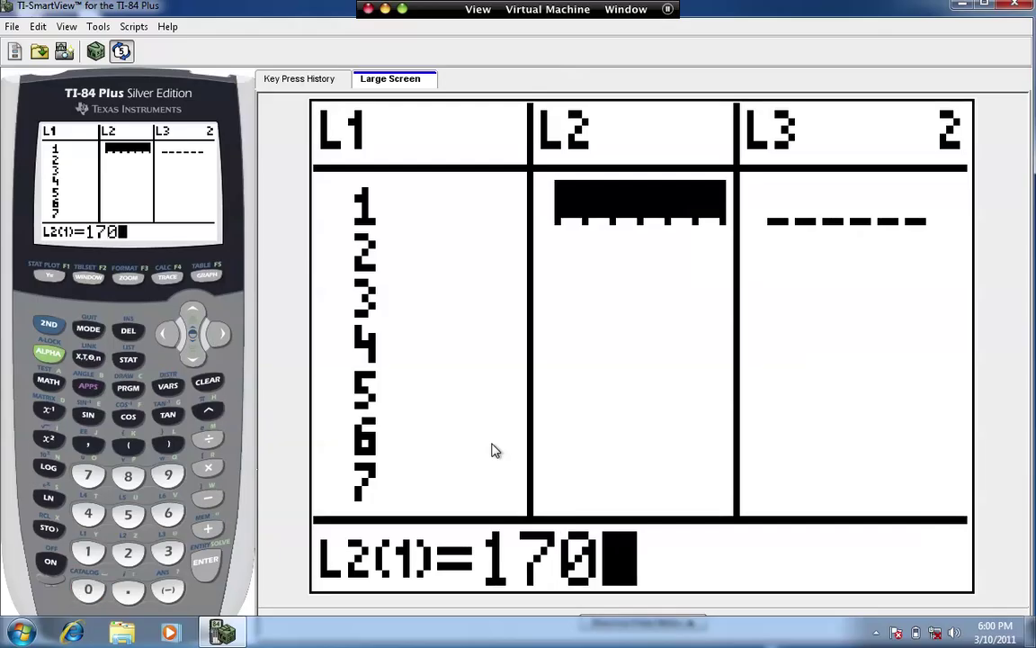
{"action": "key", "text": "Return"}
{"action": "type", "text": "200"}
{"action": "key", "text": "Return"}
{"action": "type", "text": "240"}
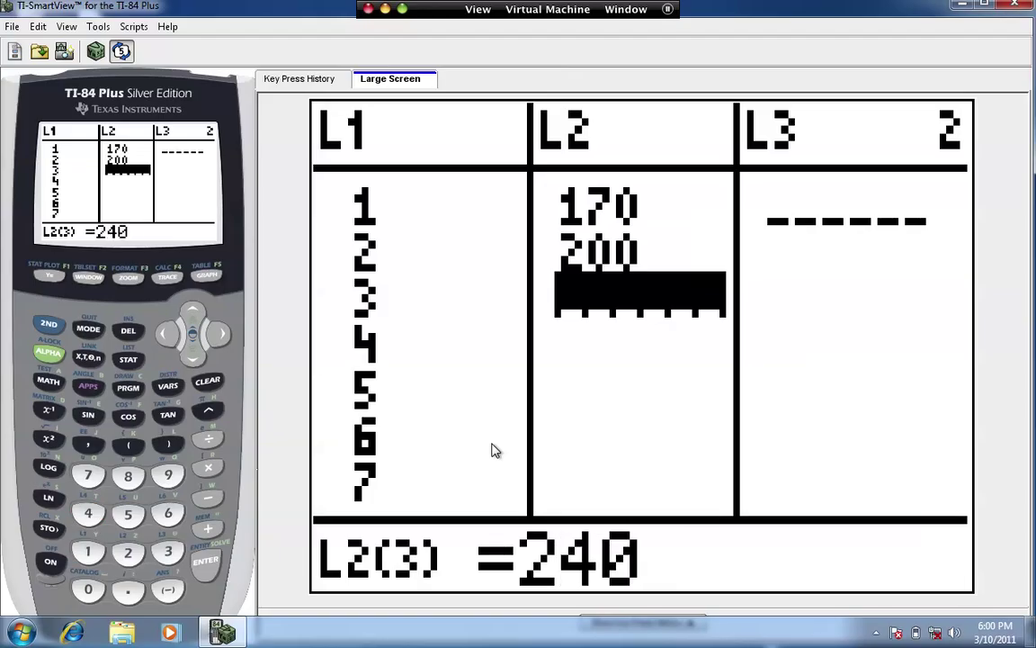
{"action": "key", "text": "Return"}
{"action": "type", "text": "300"}
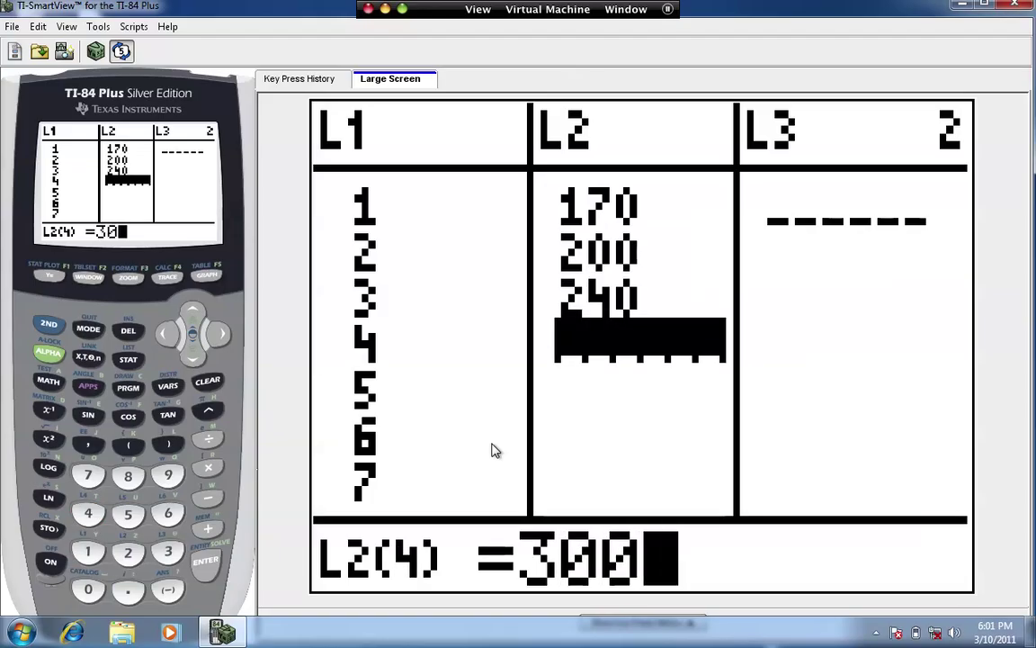
{"action": "key", "text": "Return"}
{"action": "type", "text": "310"}
{"action": "key", "text": "Return"}
{"action": "type", "text": "29"}
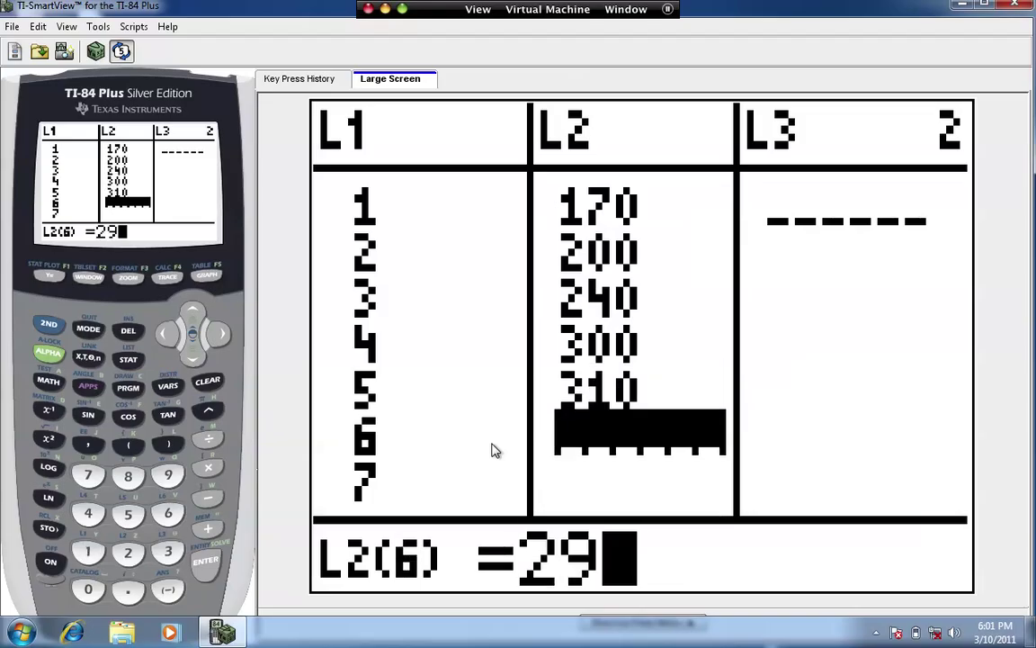
{"action": "type", "text": "0"}
{"action": "key", "text": "Return"}
{"action": "type", "text": "290"}
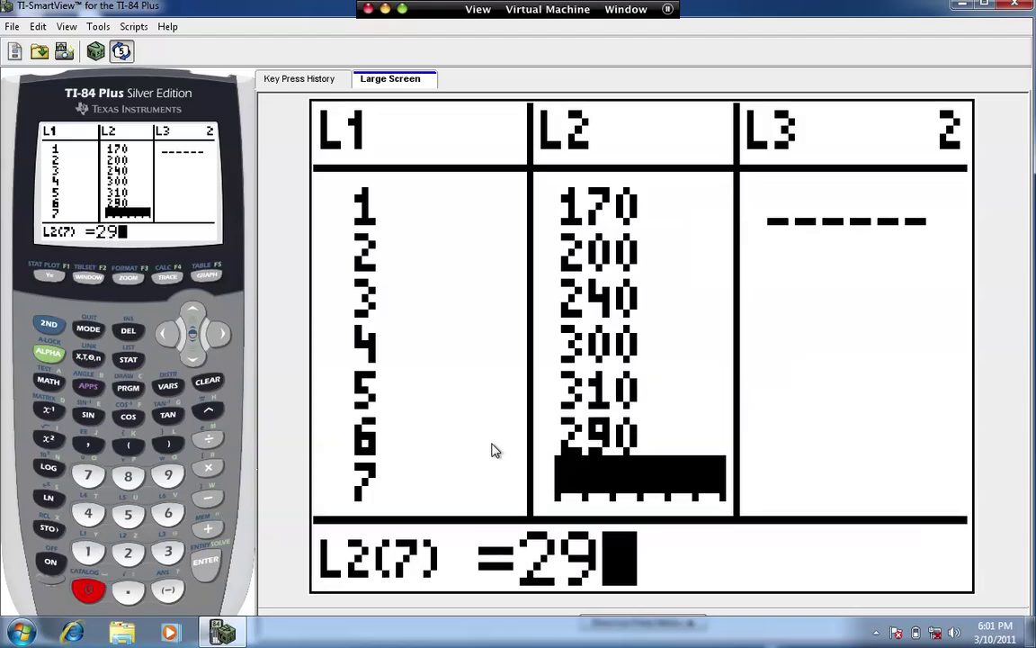
{"action": "key", "text": "Return"}
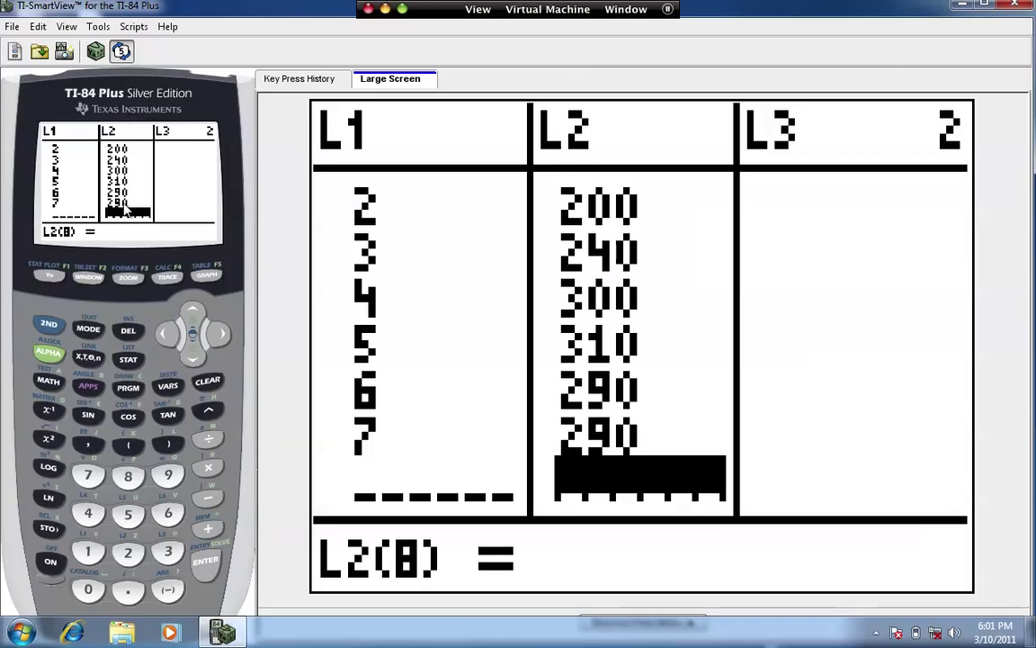
Step: Turn off all stat plots by running the PlotsOff command
{"action": "left_click", "coordinate": [50, 326]}
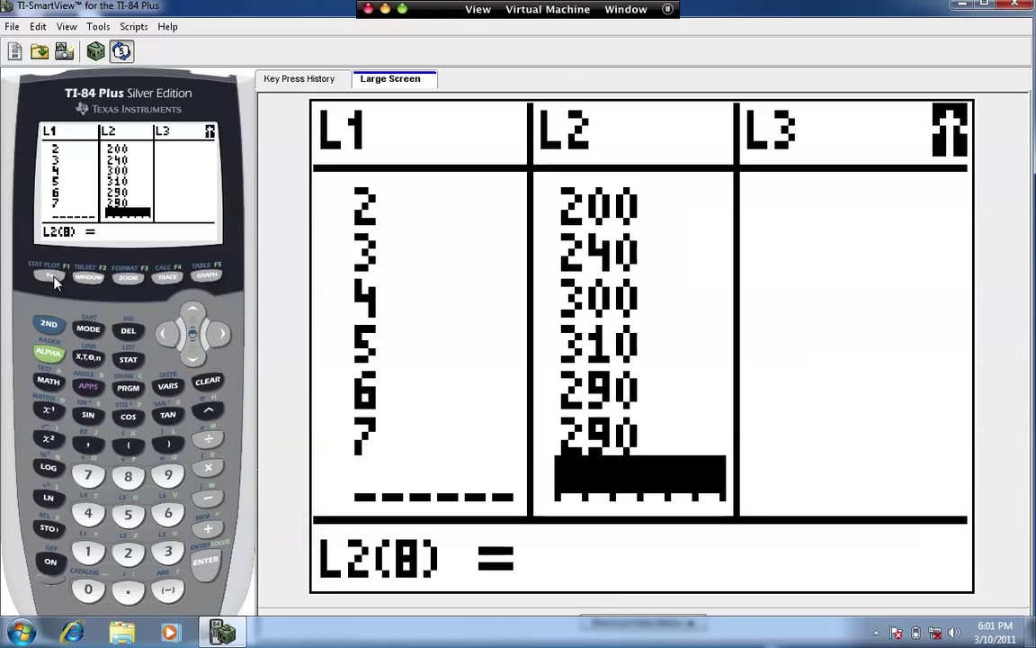
{"action": "left_click", "coordinate": [50, 278]}
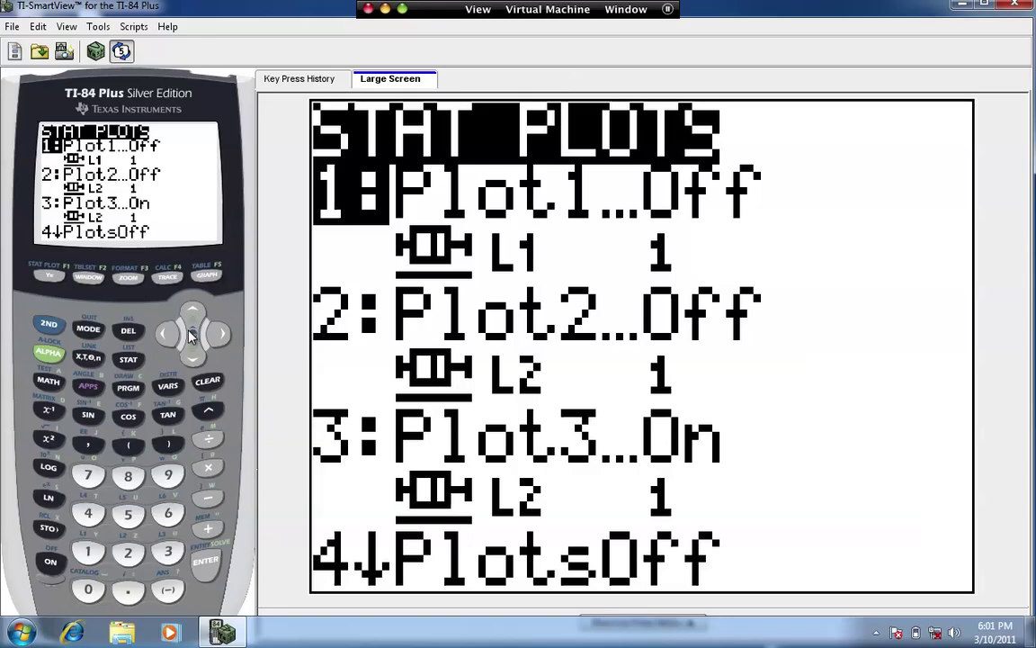
{"action": "left_click", "coordinate": [192, 360]}
{"action": "left_click", "coordinate": [192, 360]}
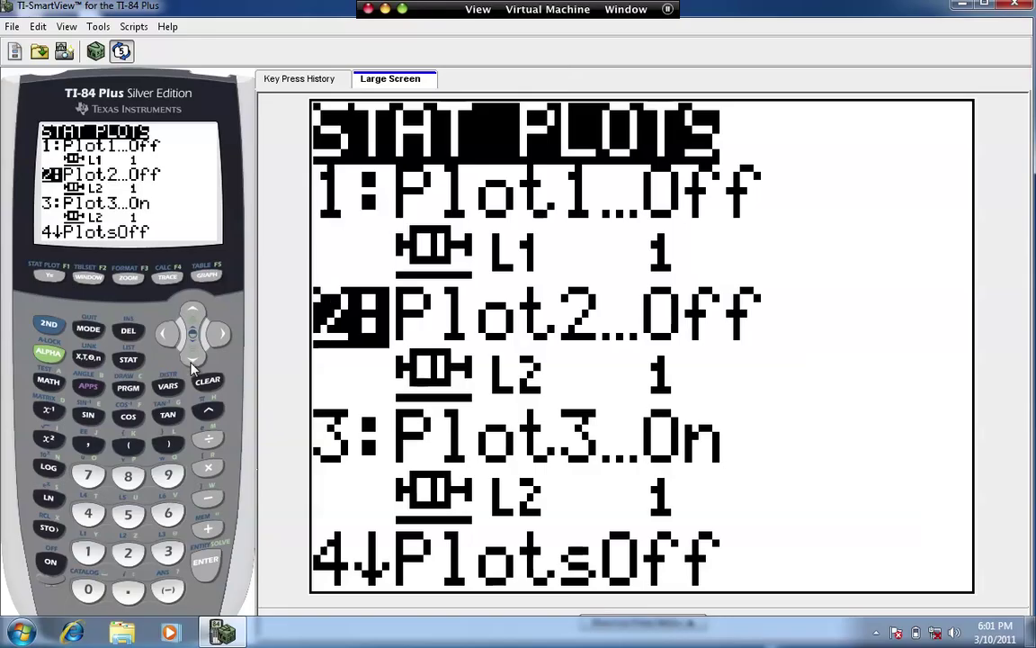
{"action": "left_click", "coordinate": [192, 360]}
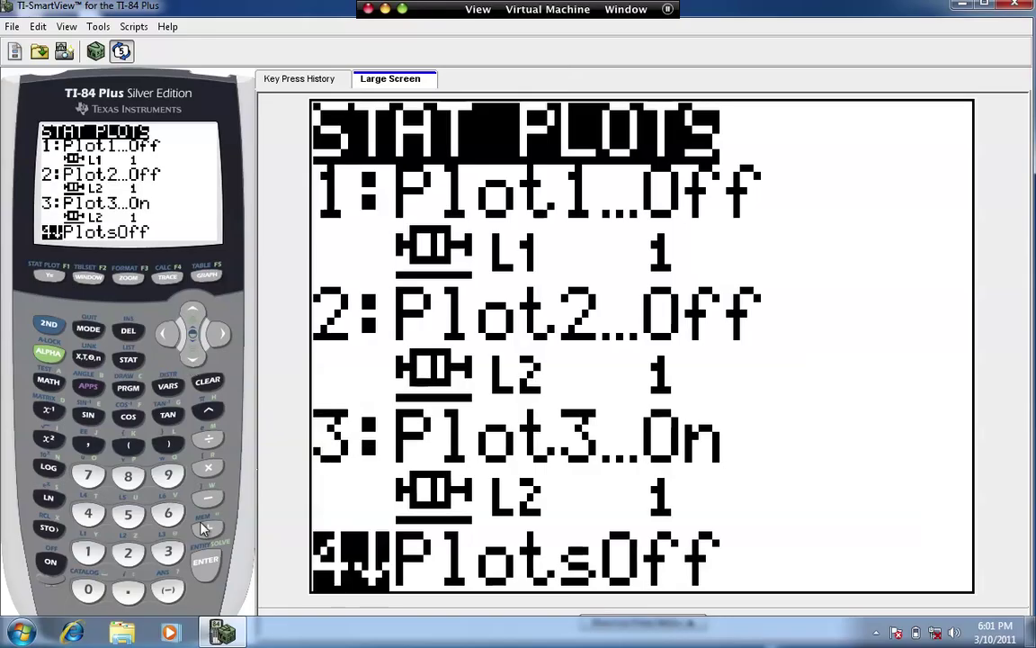
{"action": "left_click", "coordinate": [206, 562]}
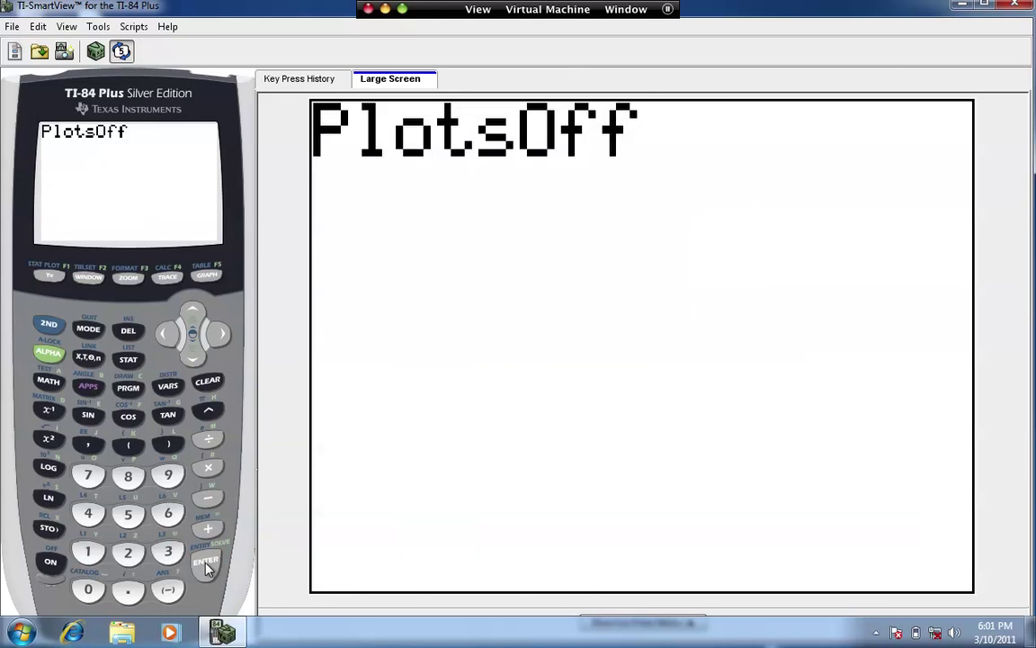
{"action": "left_click", "coordinate": [206, 564]}
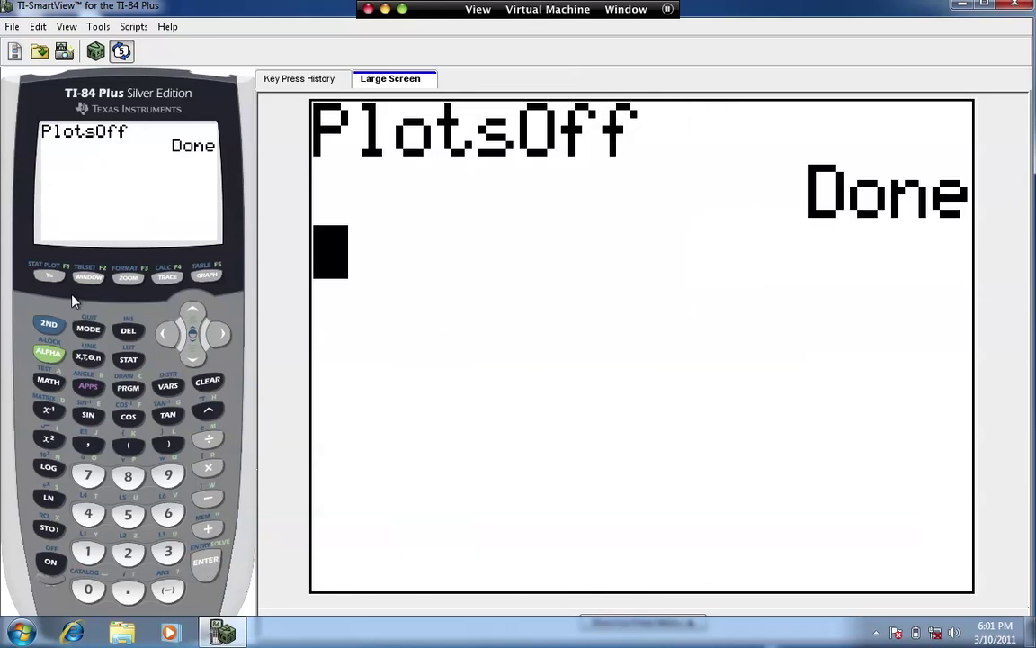
Step: Turn on Plot1 and set its type to scatter plot
{"action": "left_click", "coordinate": [49, 323]}
{"action": "left_click", "coordinate": [50, 275]}
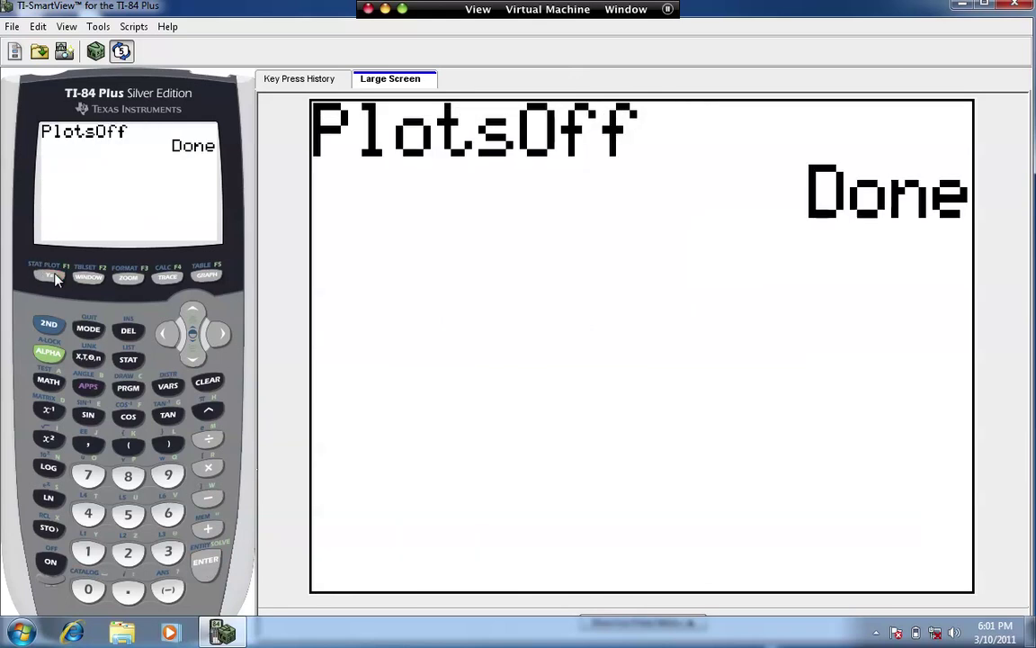
{"action": "left_click", "coordinate": [212, 568]}
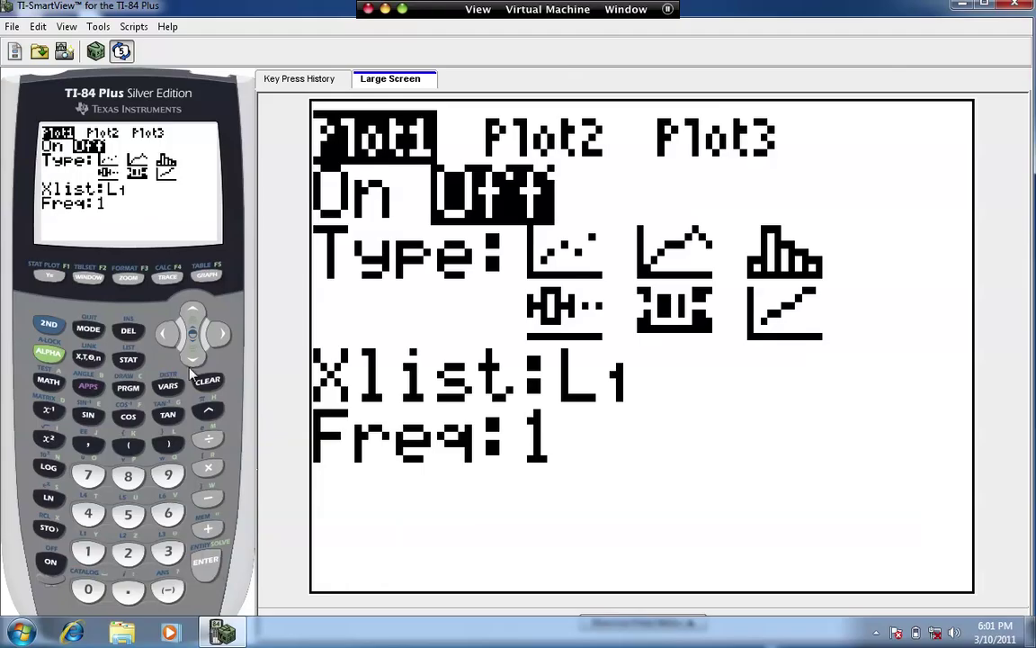
{"action": "left_click", "coordinate": [206, 572]}
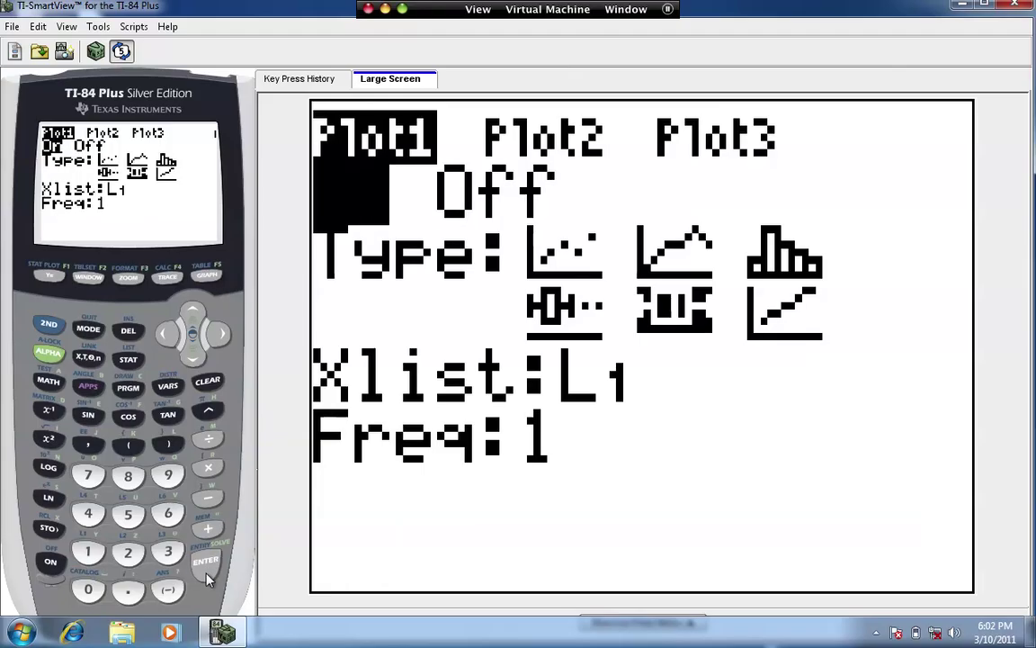
{"action": "left_click", "coordinate": [191, 360]}
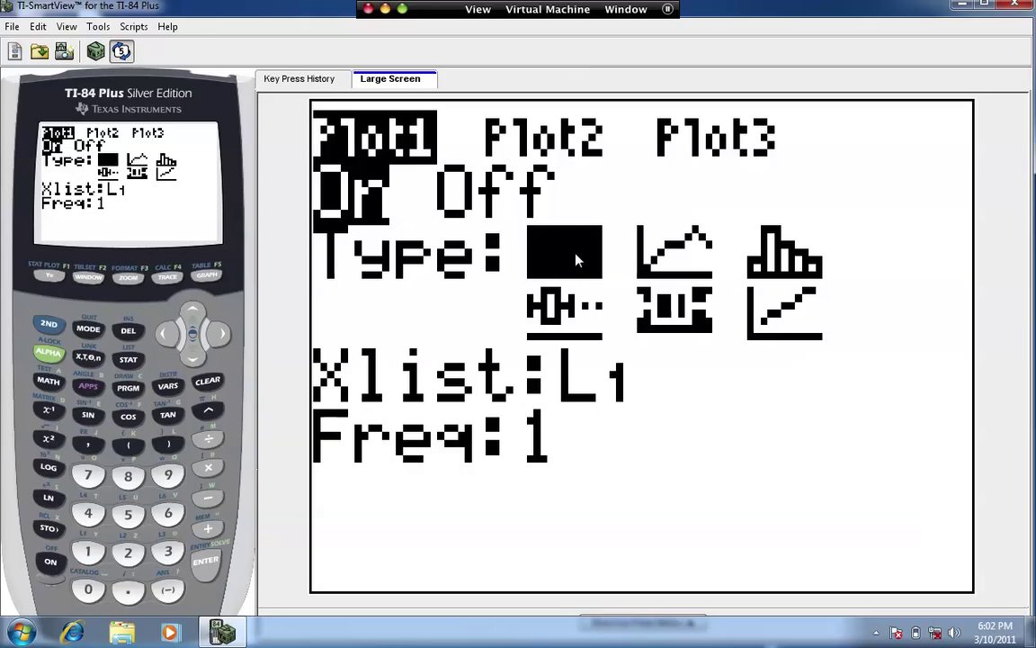
{"action": "left_click", "coordinate": [207, 560]}
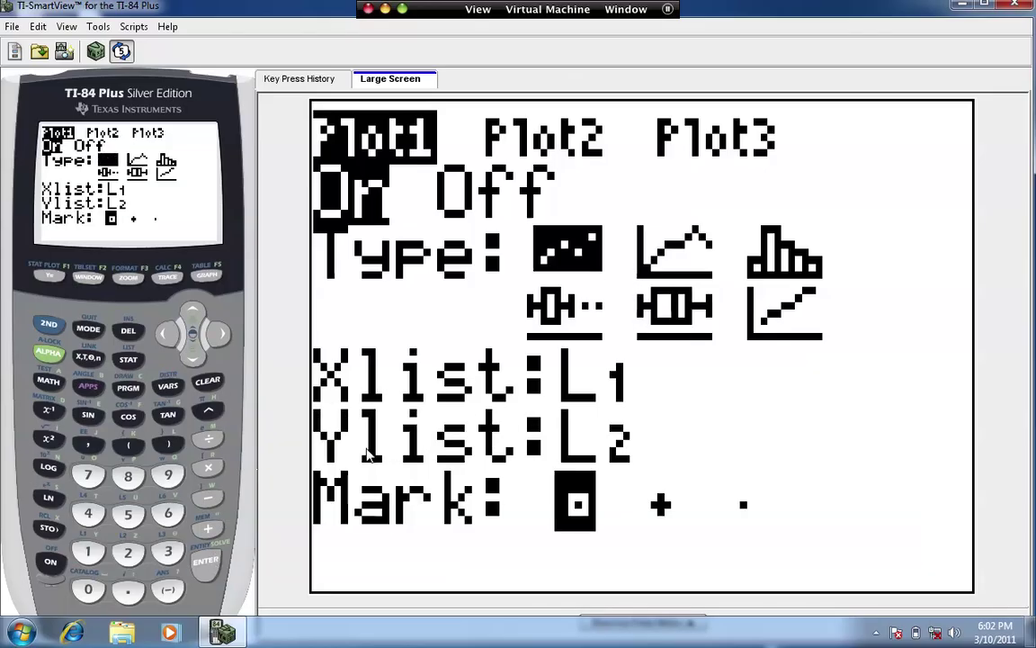
Step: Look through Plot1's Xlist, Ylist and the available Mark styles
{"action": "left_click", "coordinate": [190, 355]}
{"action": "key", "text": "Down"}
{"action": "left_click", "coordinate": [220, 335]}
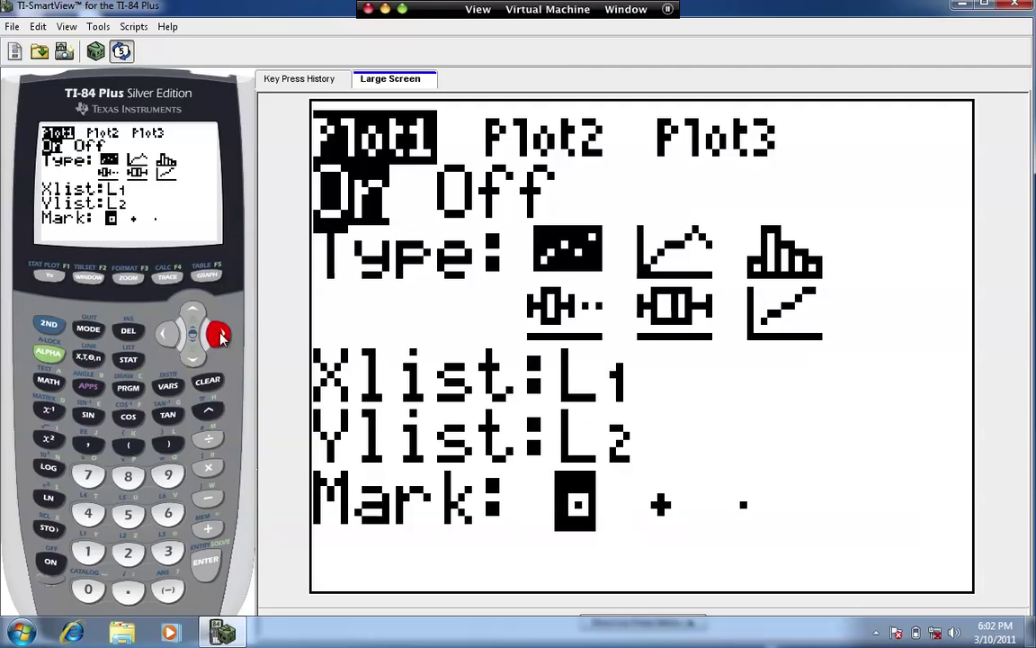
{"action": "left_click", "coordinate": [191, 360]}
{"action": "left_click", "coordinate": [216, 335]}
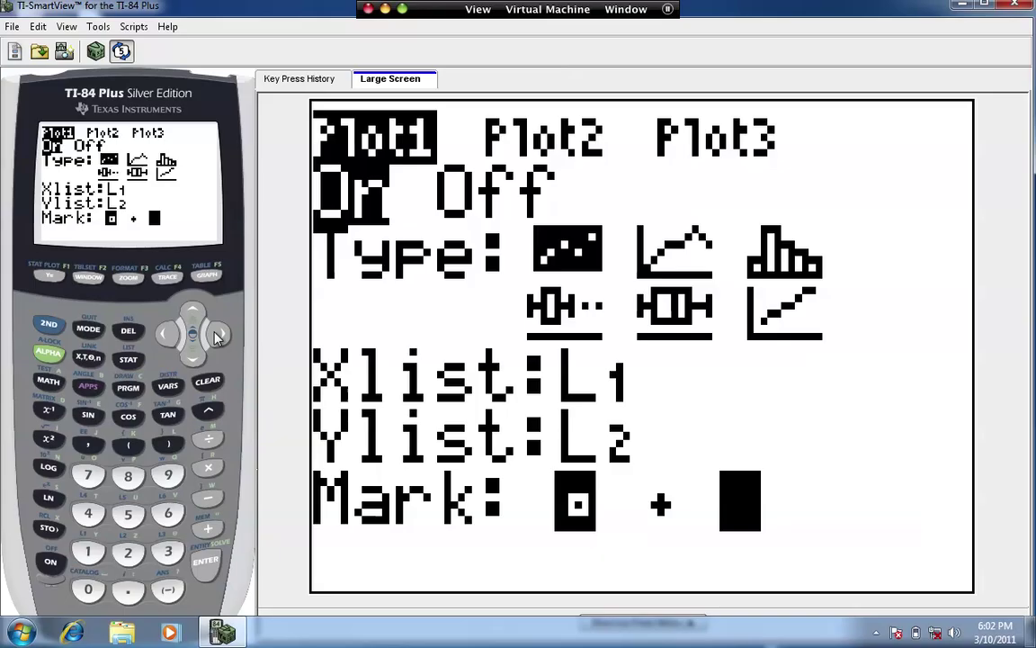
{"action": "left_click", "coordinate": [165, 336]}
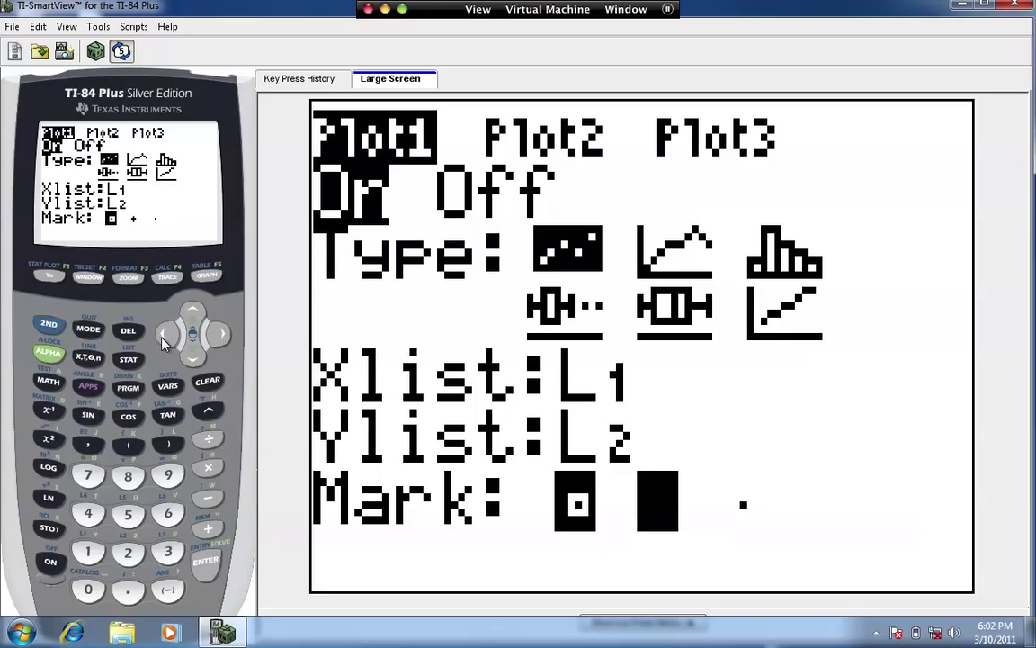
{"action": "left_click", "coordinate": [166, 336]}
Step: Graph the Plot1 scatter plot with the ZoomStat window fit
{"action": "left_click", "coordinate": [129, 278]}
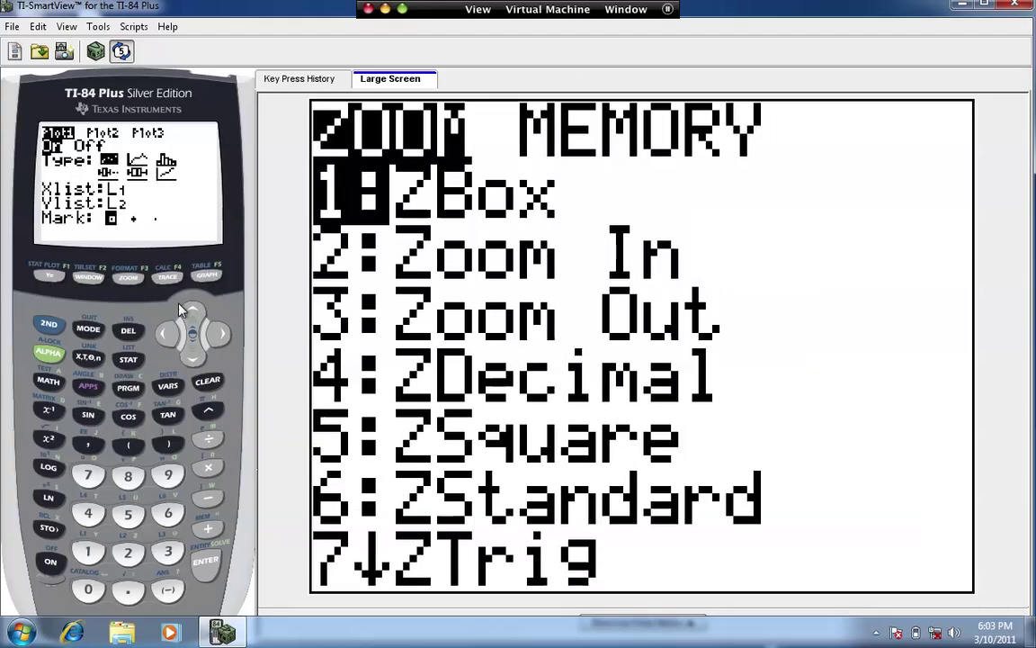
{"action": "left_click", "coordinate": [194, 315]}
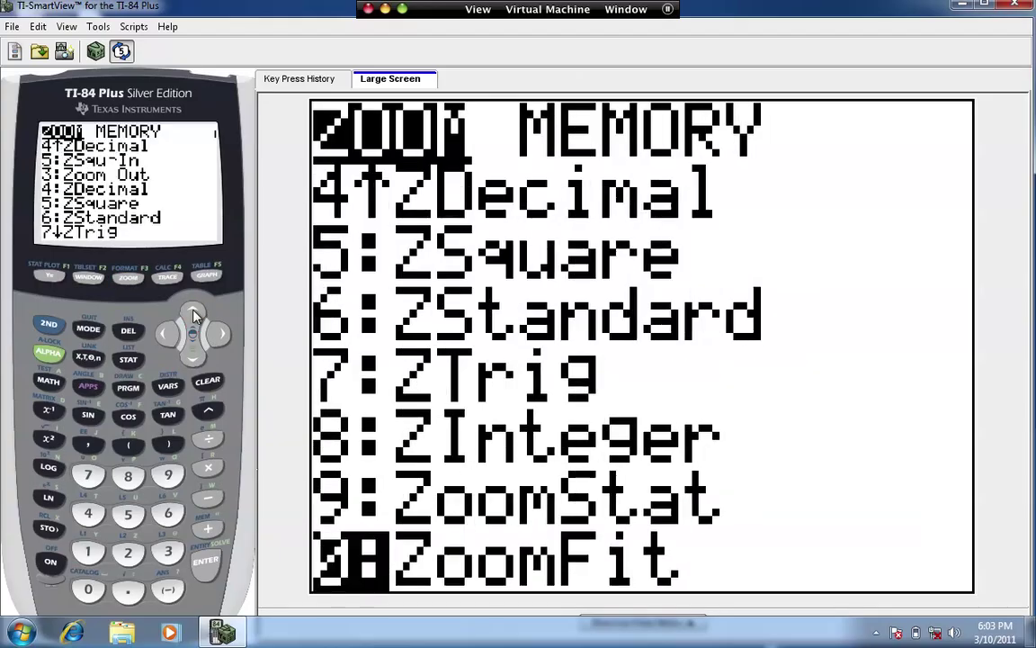
{"action": "left_click", "coordinate": [194, 315]}
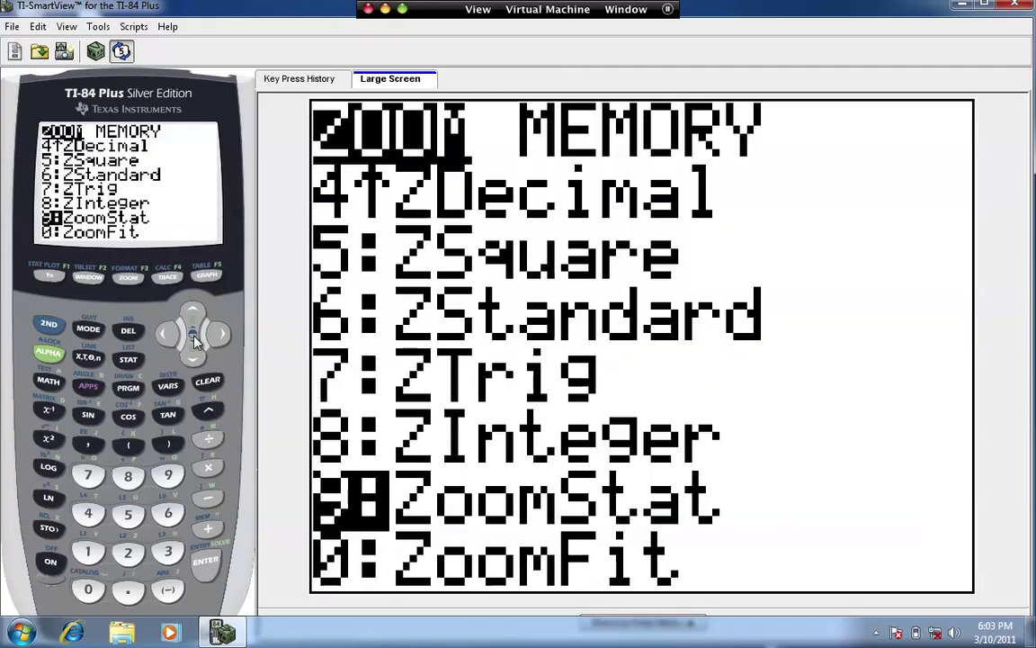
{"action": "left_click", "coordinate": [210, 575]}
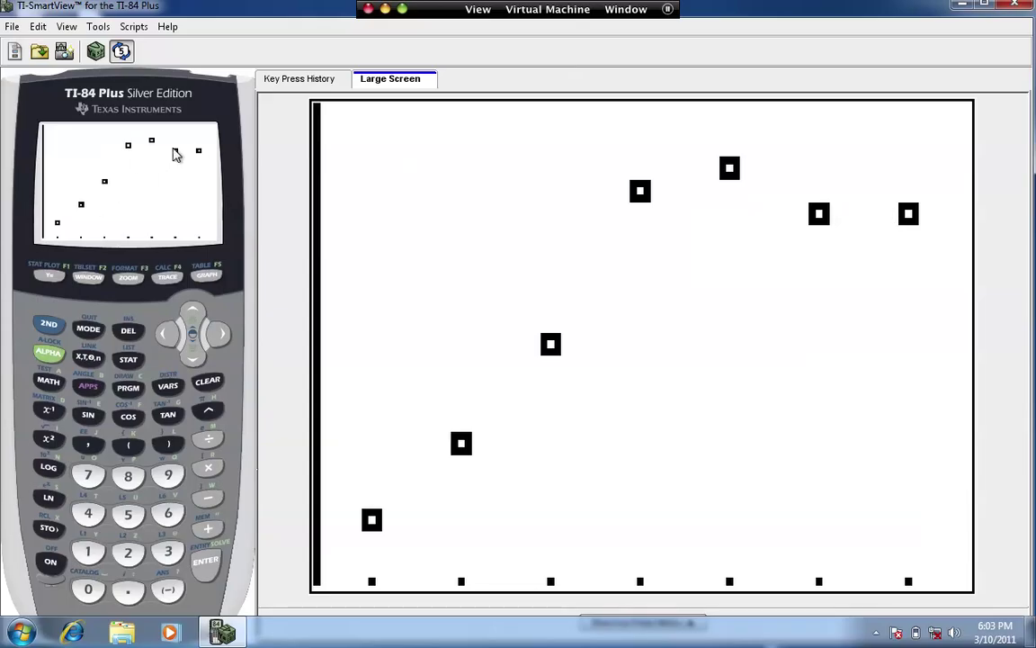
Step: Trace the scatter plot point by point from X=1 to X=7 to read each coordinate pair
{"action": "left_click", "coordinate": [168, 282]}
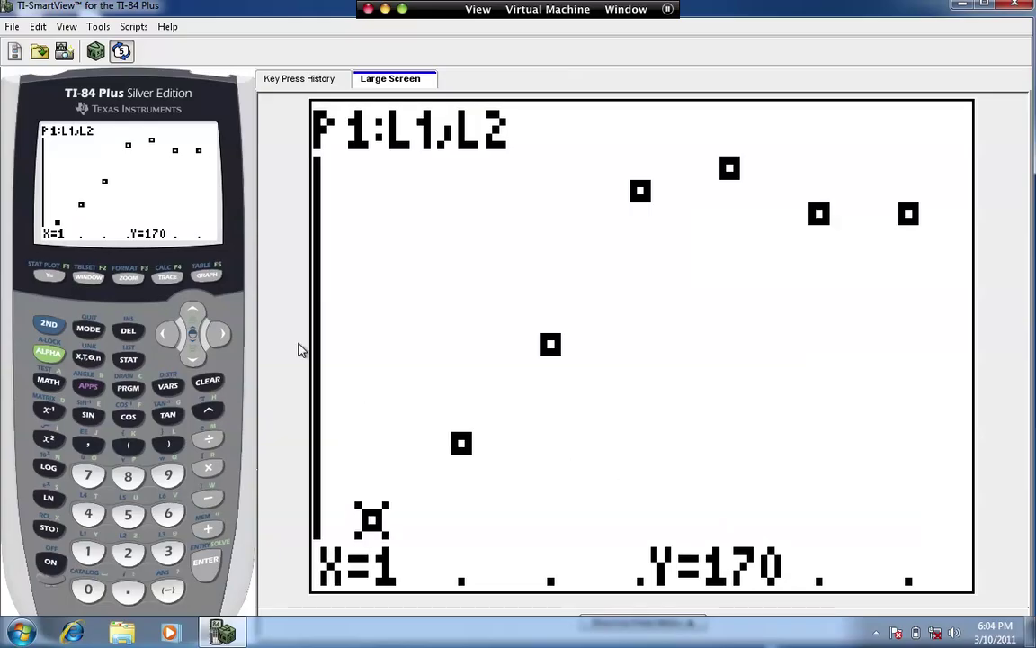
{"action": "left_click", "coordinate": [221, 336]}
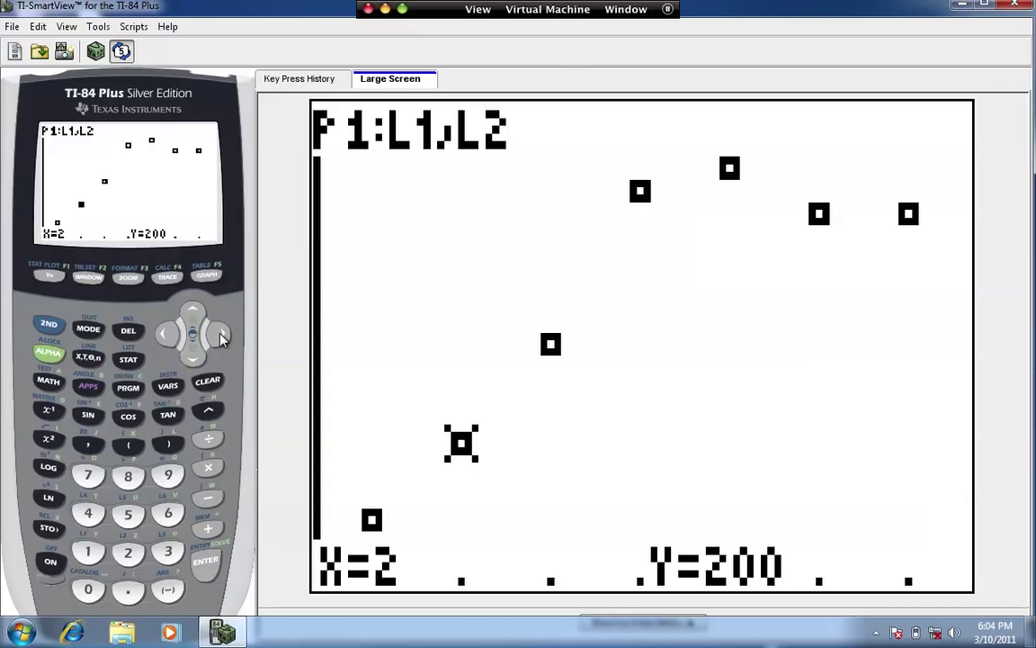
{"action": "left_click", "coordinate": [221, 337]}
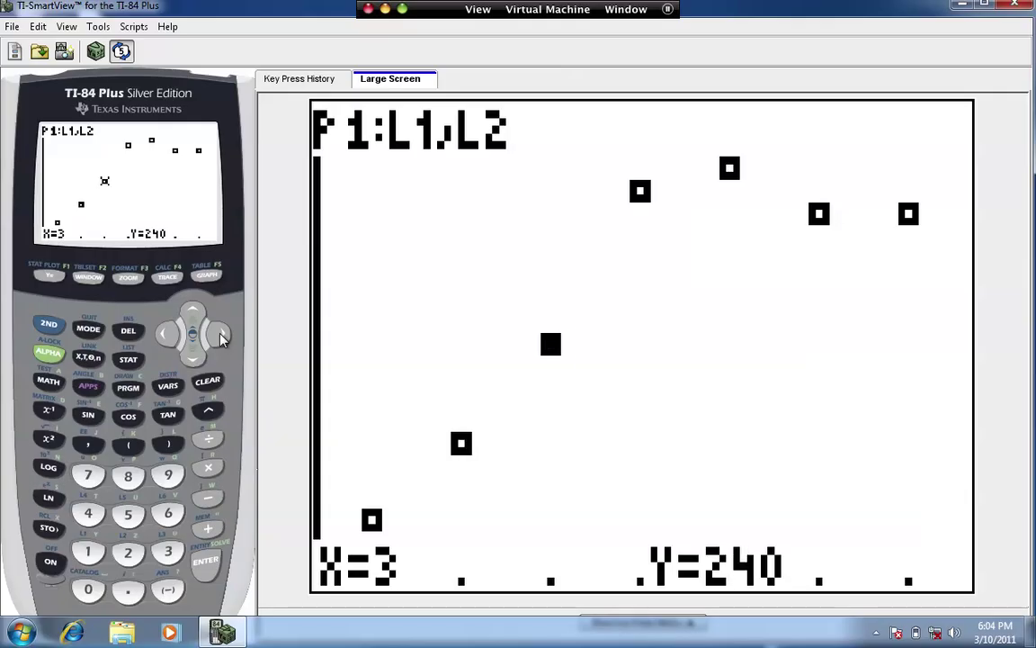
{"action": "left_click", "coordinate": [221, 336]}
{"action": "left_click", "coordinate": [221, 336]}
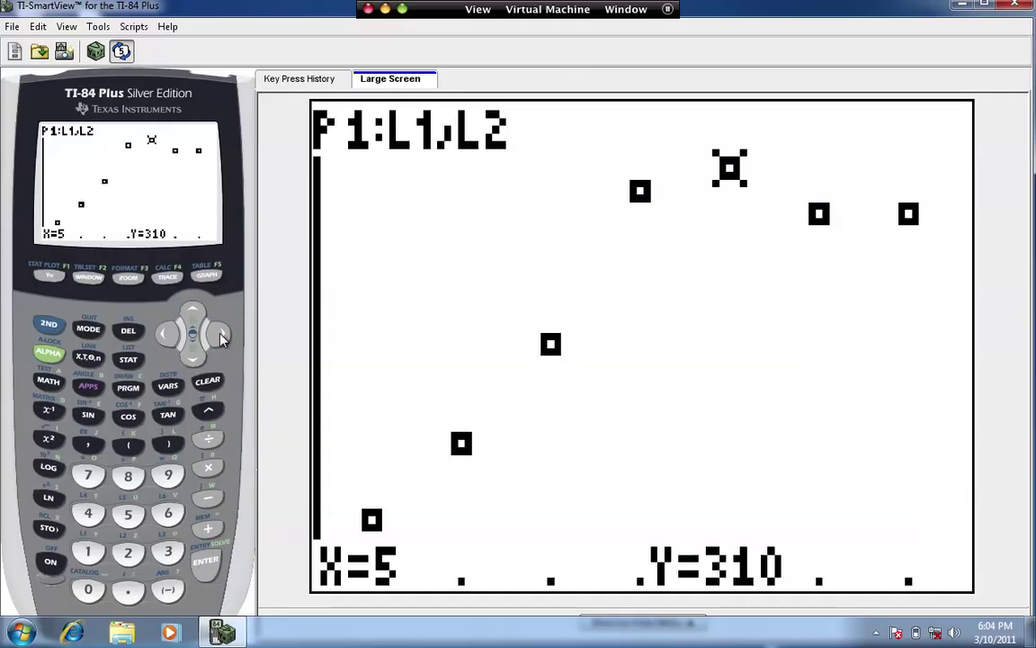
{"action": "left_click", "coordinate": [221, 336]}
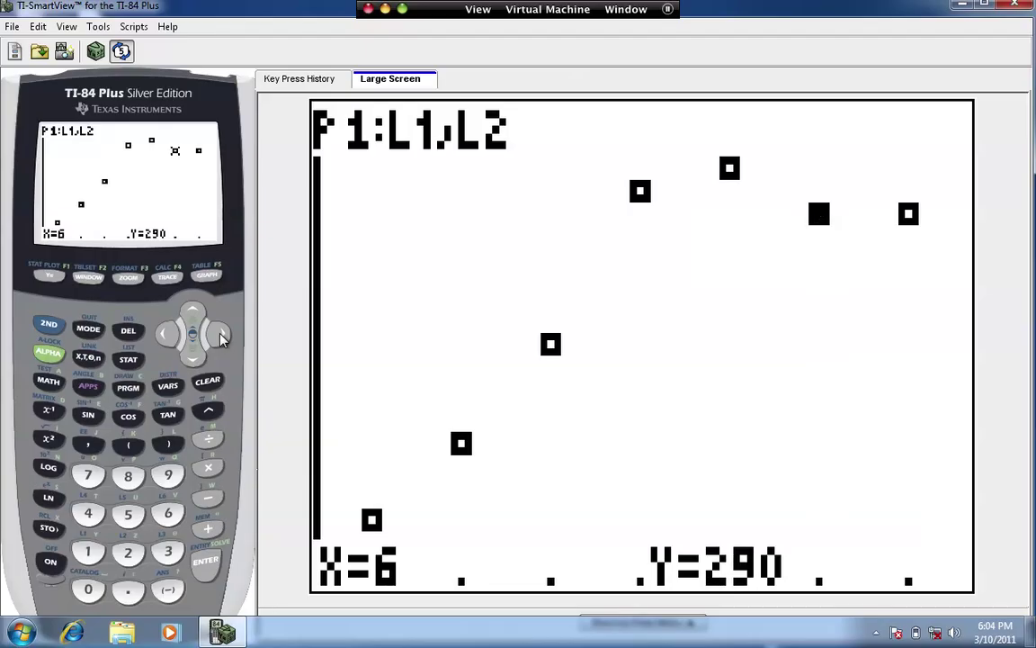
{"action": "left_click", "coordinate": [221, 337]}
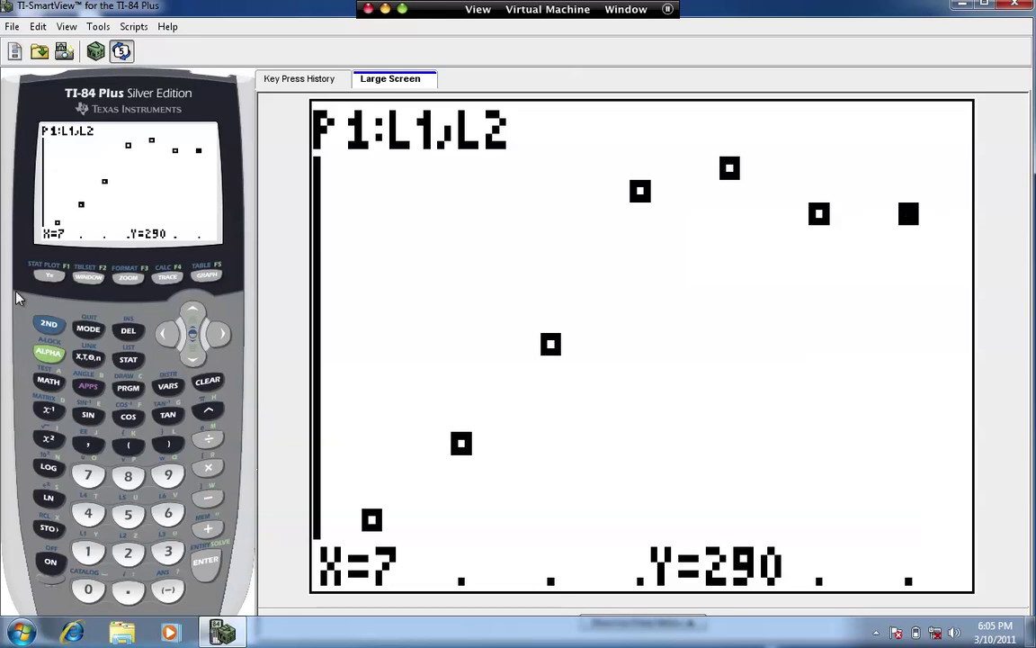
Step: Turn on regression diagnostics by running the DiagnosticOn command from the catalog
{"action": "left_click", "coordinate": [50, 326]}
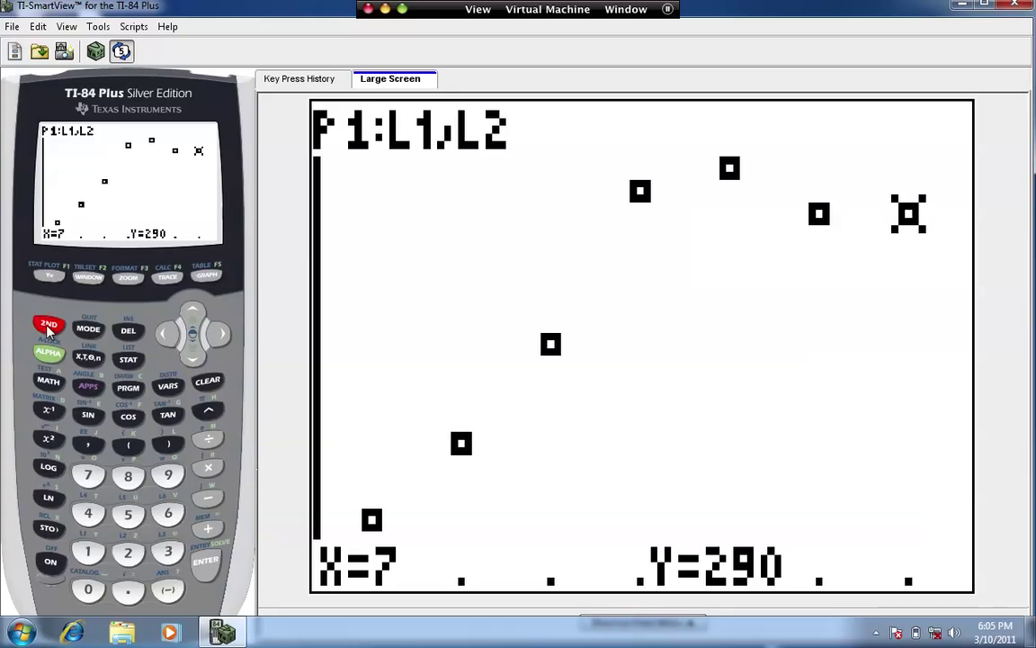
{"action": "left_click", "coordinate": [88, 589]}
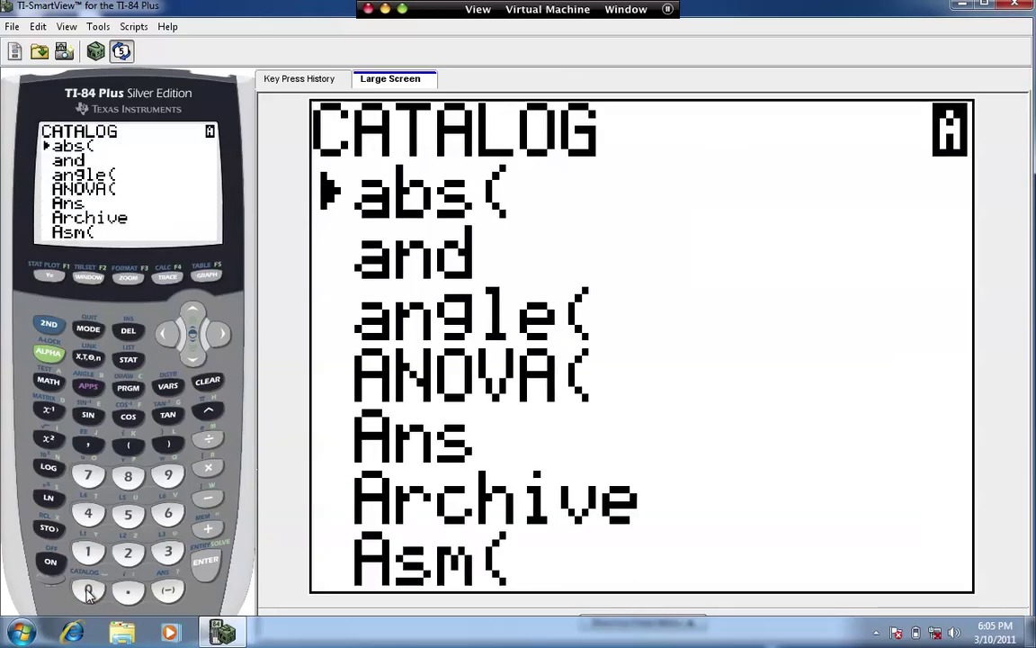
{"action": "left_click", "coordinate": [50, 413]}
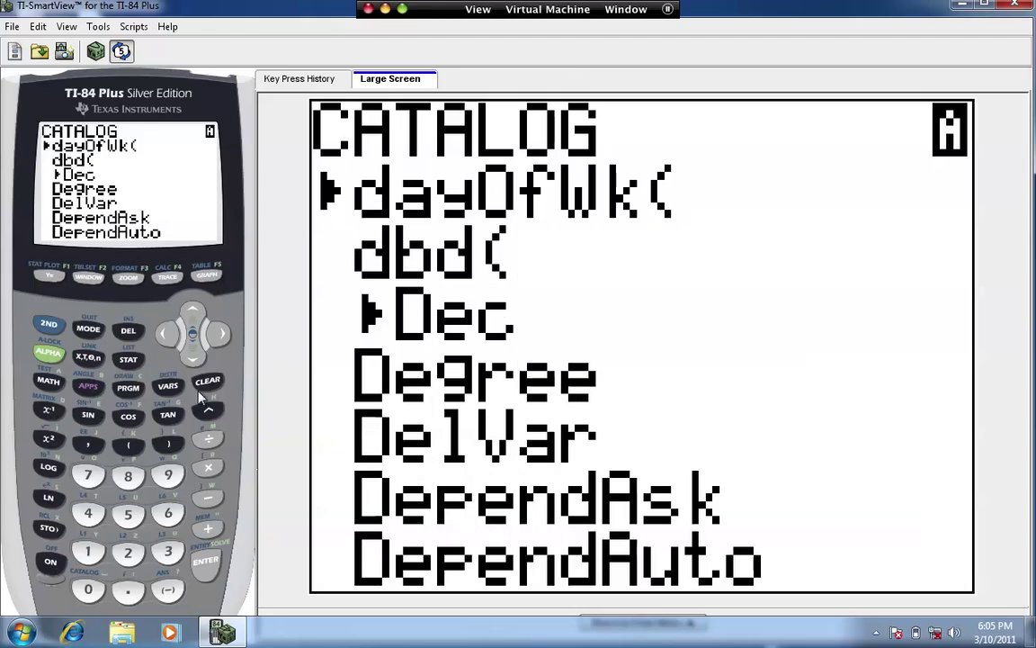
{"action": "left_click", "coordinate": [191, 360]}
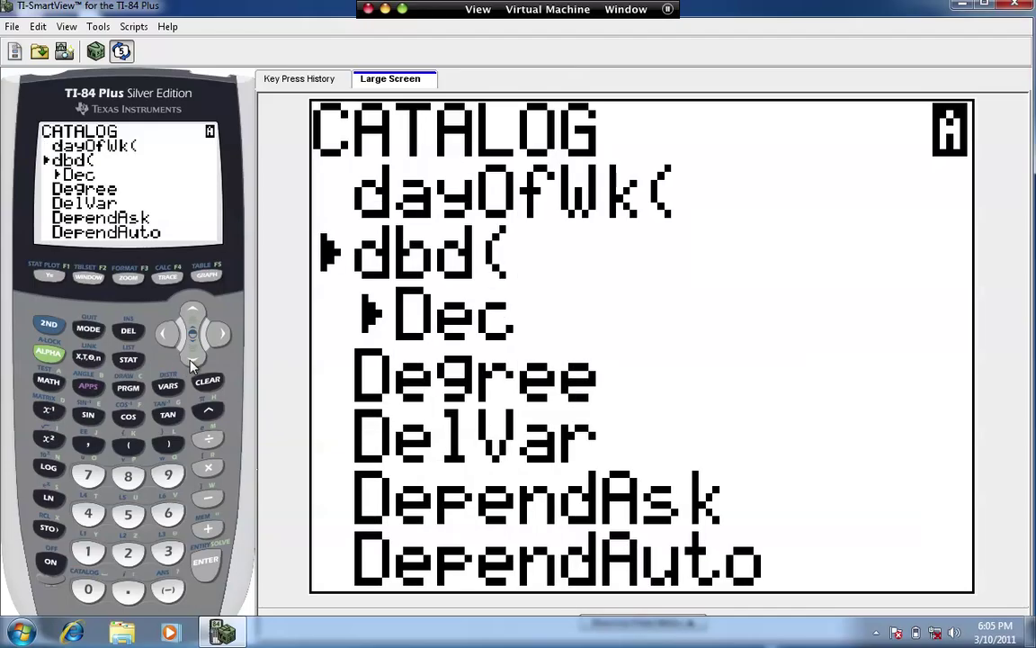
{"action": "left_click", "coordinate": [190, 360]}
{"action": "left_click", "coordinate": [191, 360]}
{"action": "left_click", "coordinate": [190, 360]}
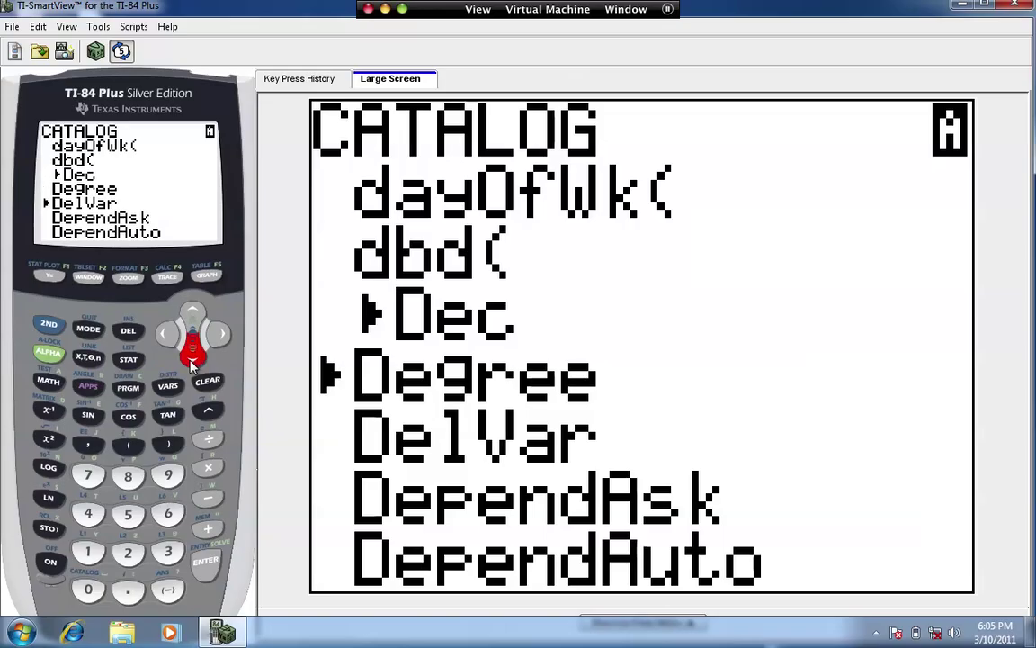
{"action": "left_click", "coordinate": [191, 360]}
{"action": "left_click", "coordinate": [191, 360]}
{"action": "left_click", "coordinate": [191, 360]}
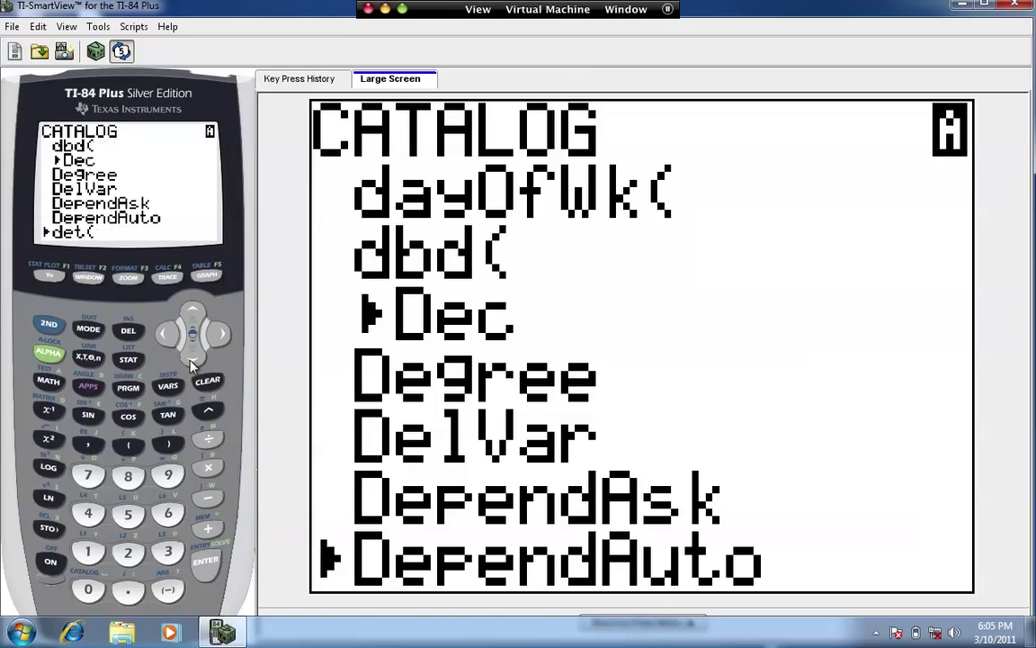
{"action": "left_click", "coordinate": [190, 360]}
{"action": "left_click", "coordinate": [190, 360]}
{"action": "left_click", "coordinate": [191, 360]}
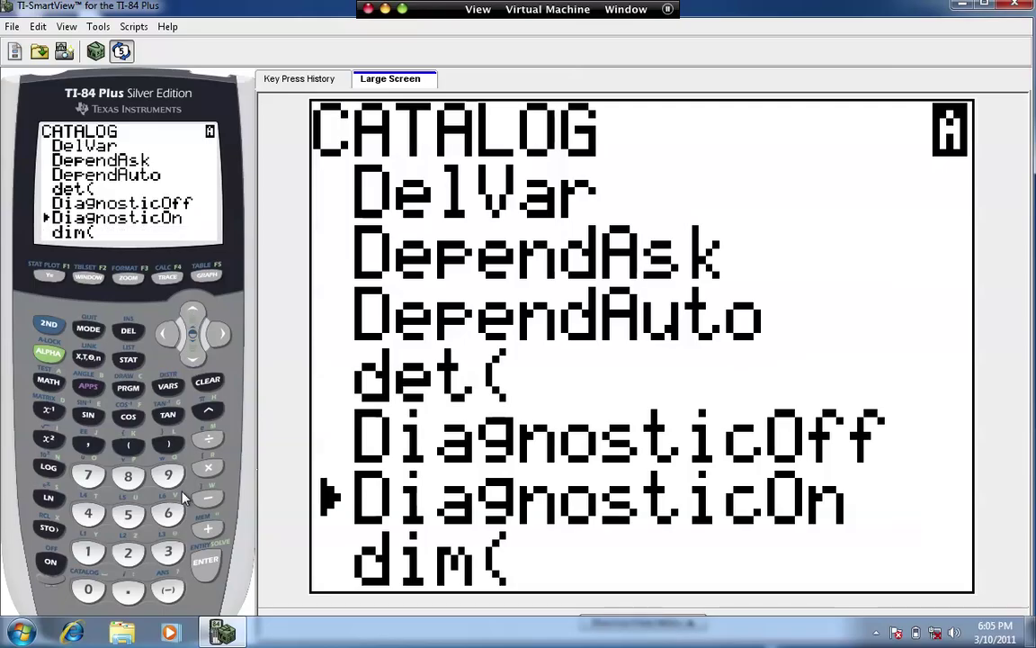
{"action": "left_click", "coordinate": [202, 567]}
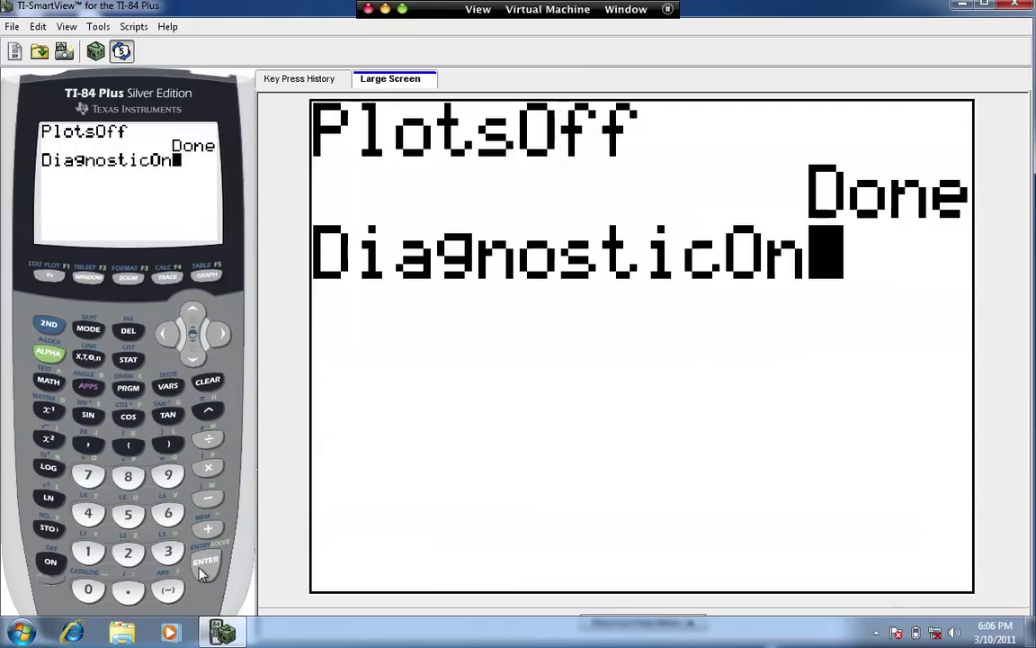
{"action": "left_click", "coordinate": [210, 572]}
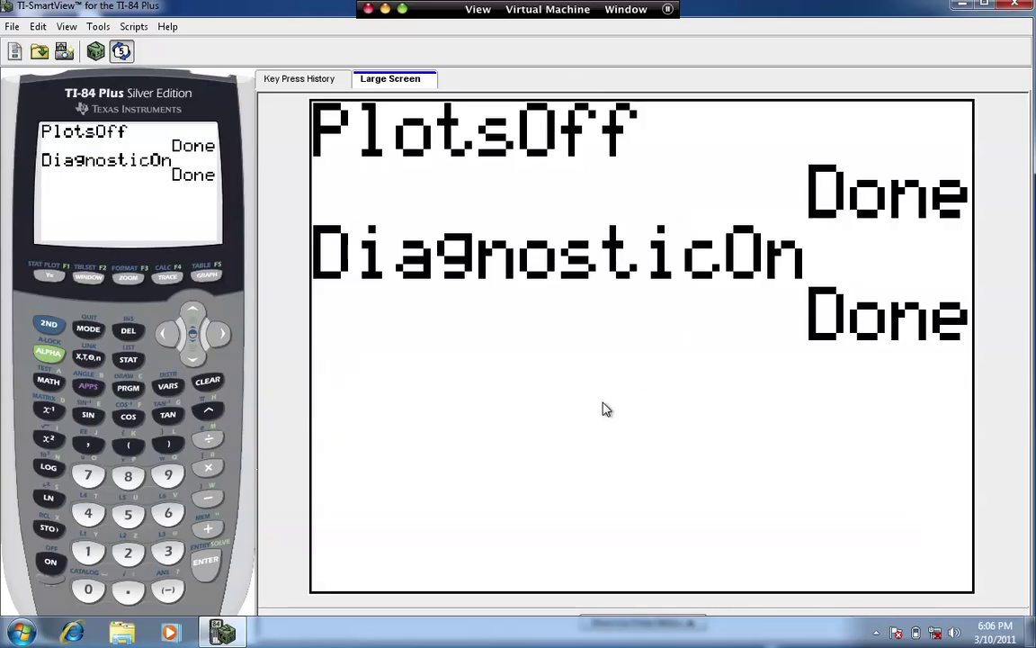
Step: Run the linear regression LinReg(ax+b) on lists L1 and L2
{"action": "left_click", "coordinate": [129, 360]}
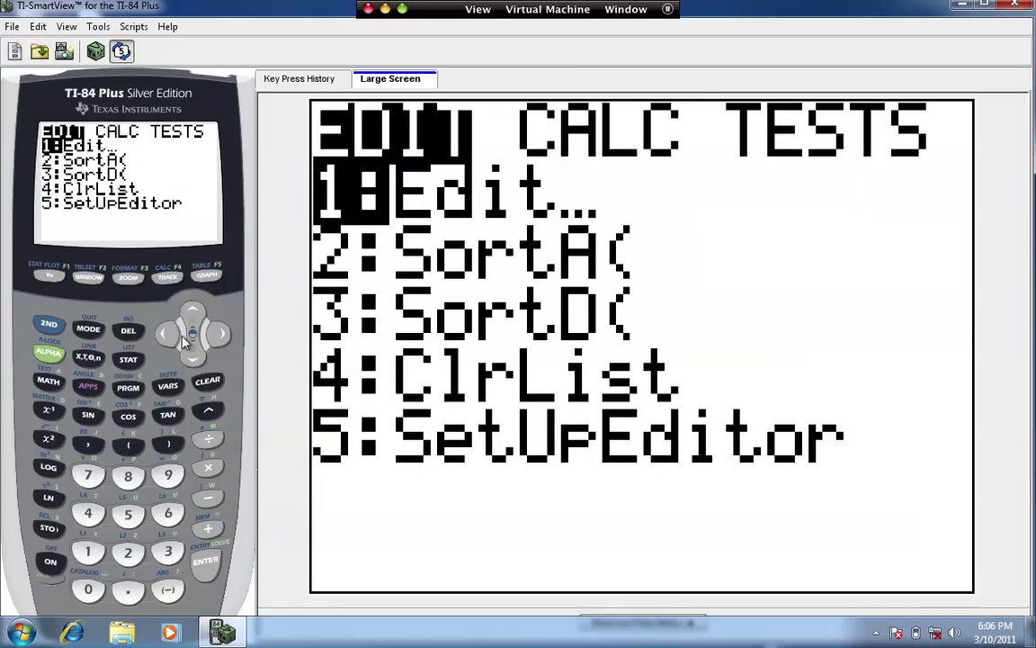
{"action": "left_click", "coordinate": [227, 336]}
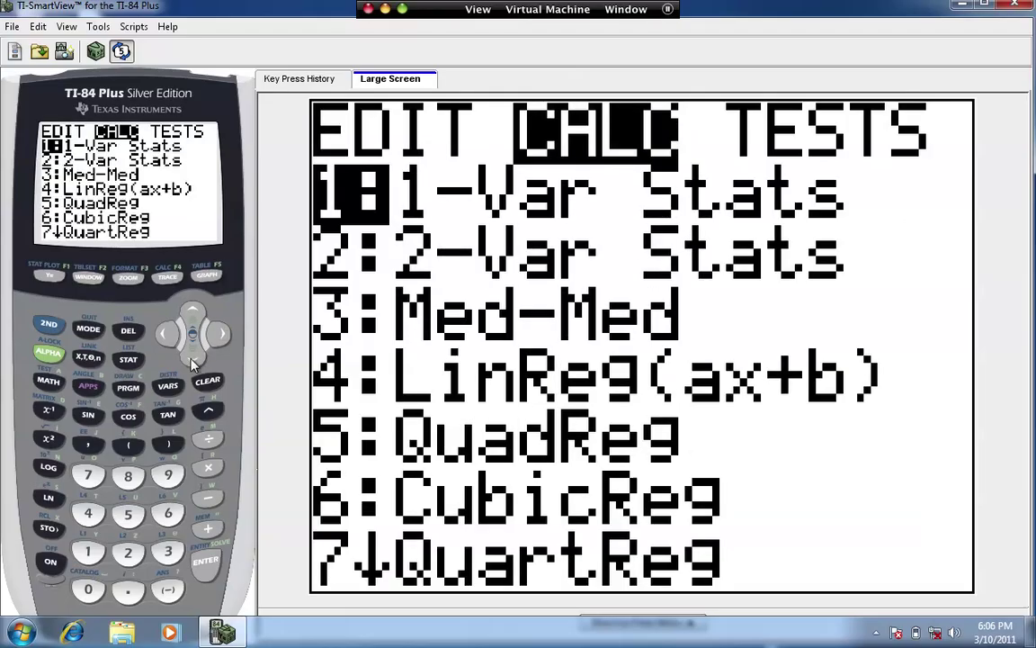
{"action": "left_click", "coordinate": [192, 358]}
{"action": "left_click", "coordinate": [191, 358]}
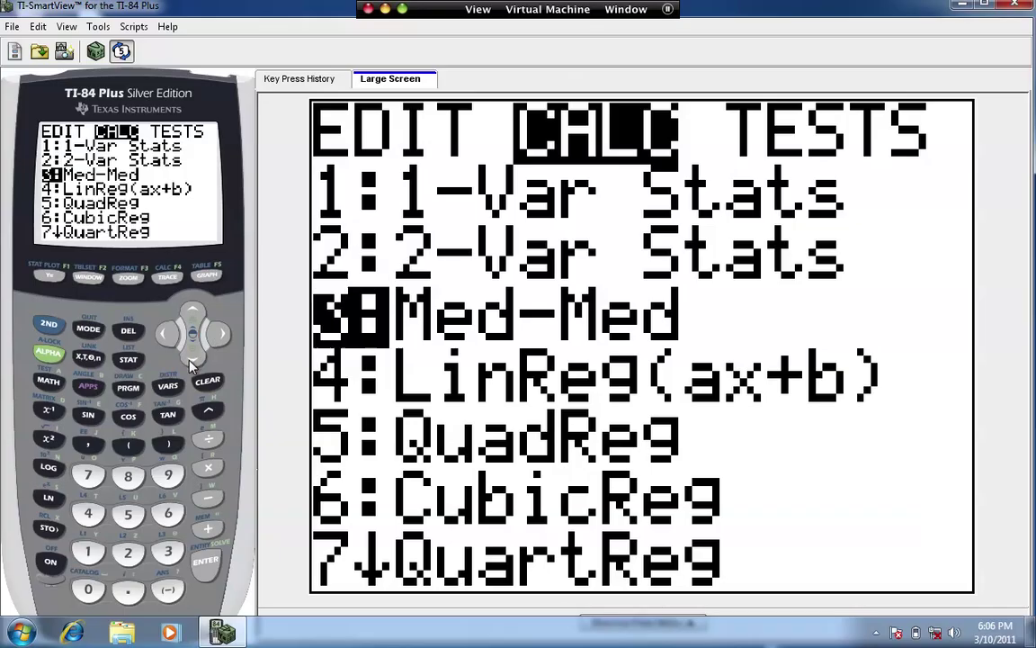
{"action": "left_click", "coordinate": [191, 358]}
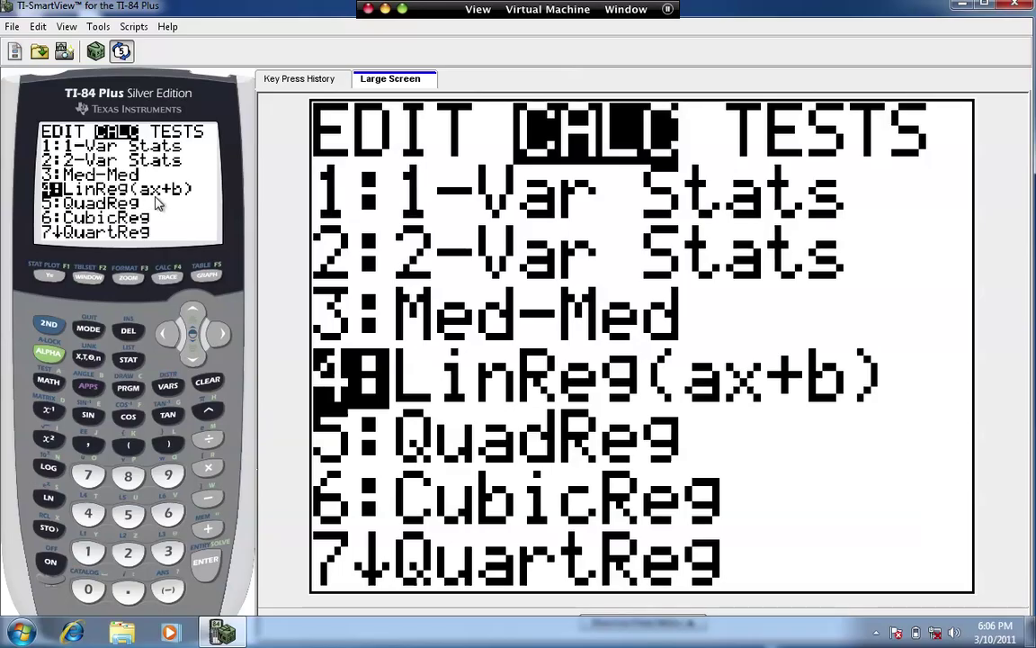
{"action": "left_click", "coordinate": [206, 562]}
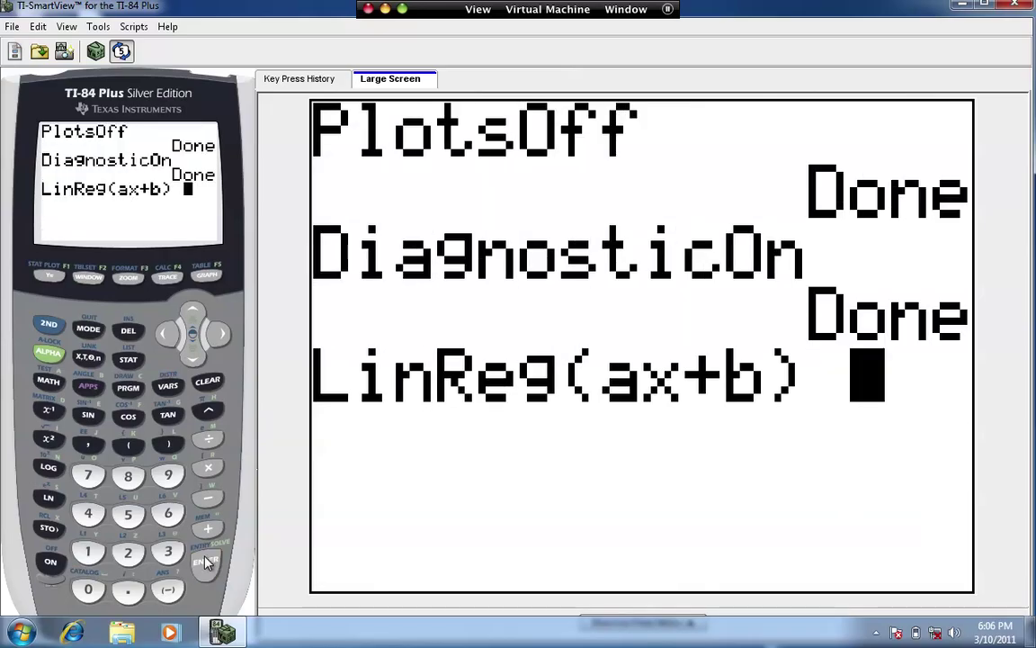
{"action": "left_click", "coordinate": [49, 326]}
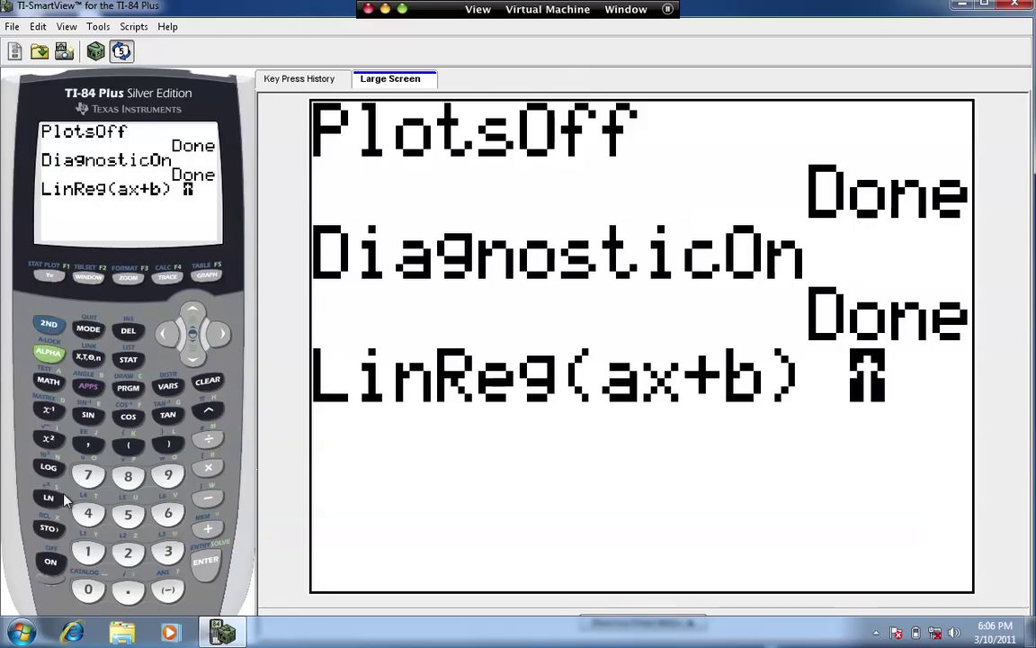
{"action": "left_click", "coordinate": [90, 551]}
{"action": "left_click", "coordinate": [96, 444]}
{"action": "left_click", "coordinate": [50, 324]}
{"action": "left_click", "coordinate": [128, 551]}
{"action": "left_click", "coordinate": [214, 567]}
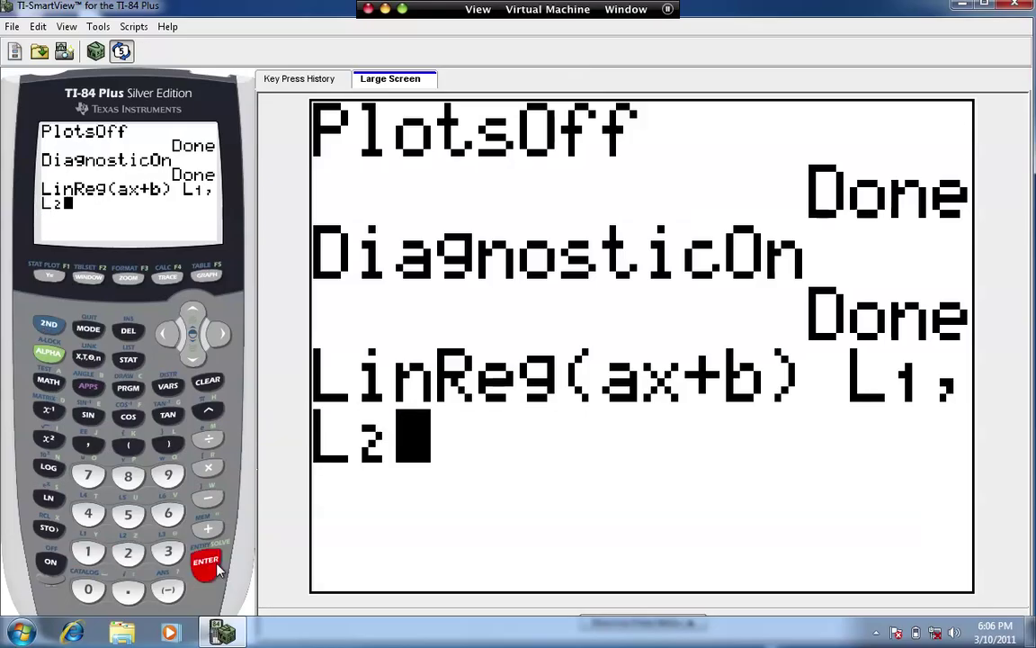
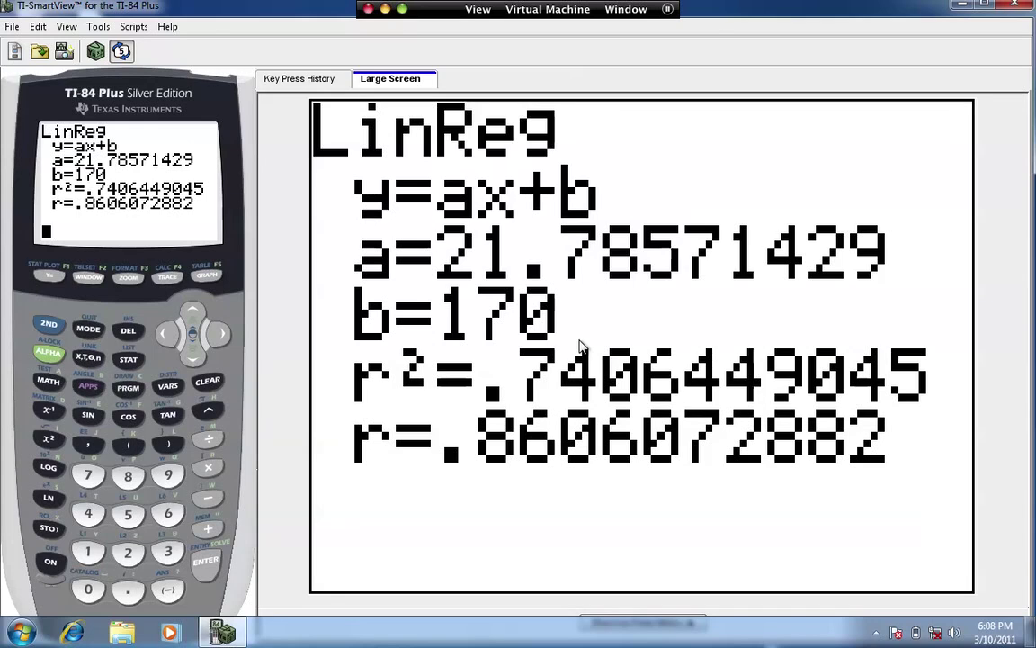
Step: Enter 21.79+170 as the expression for function Y1
{"action": "left_click", "coordinate": [49, 278]}
{"action": "type", "text": "21."}
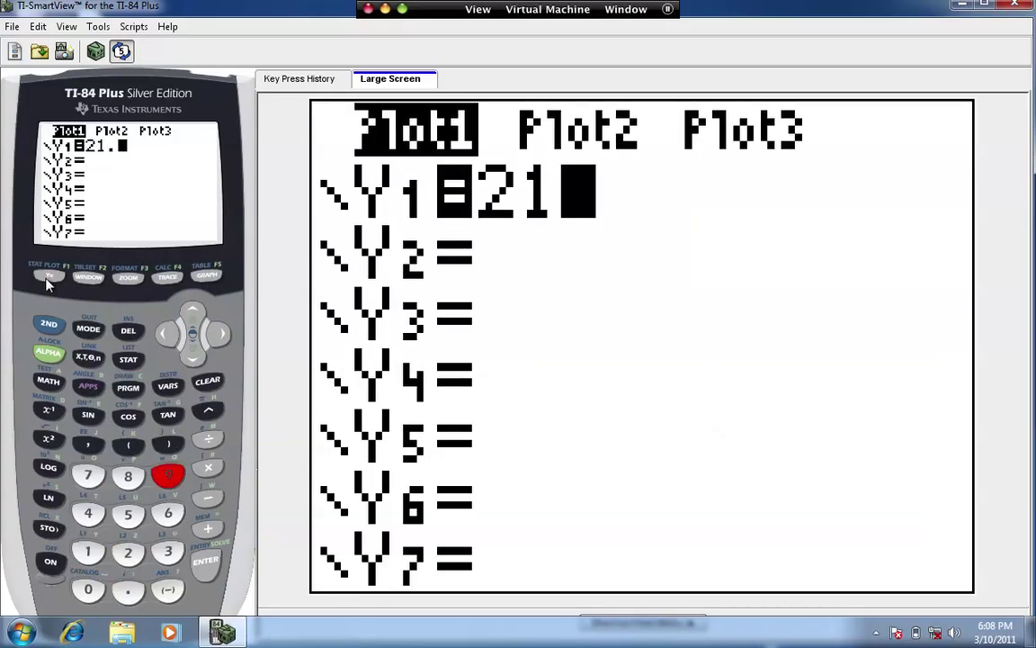
{"action": "type", "text": "79"}
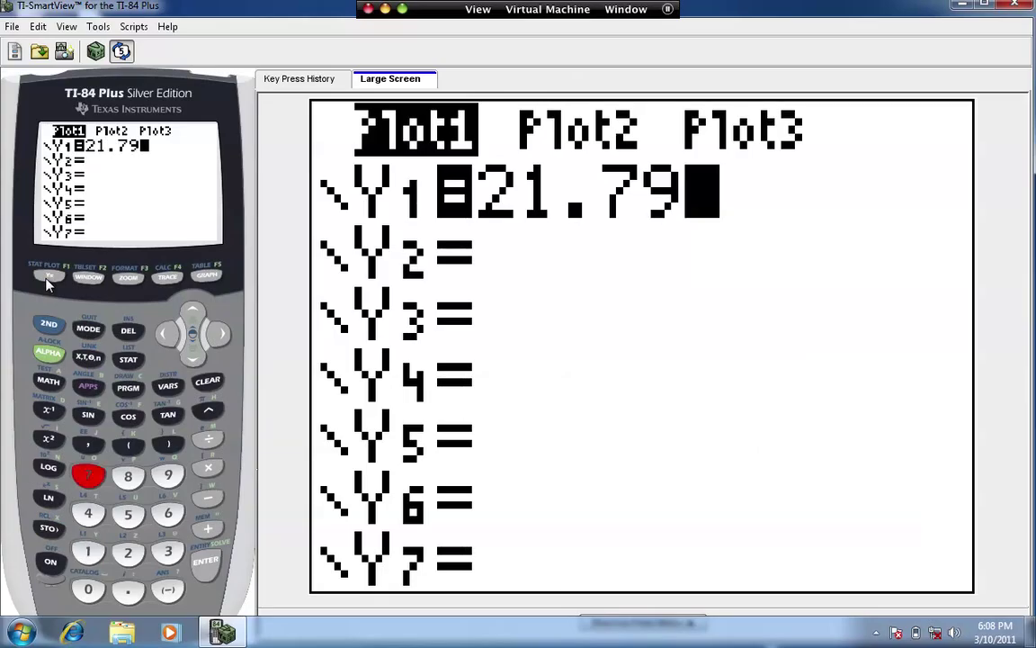
{"action": "type", "text": "+170"}
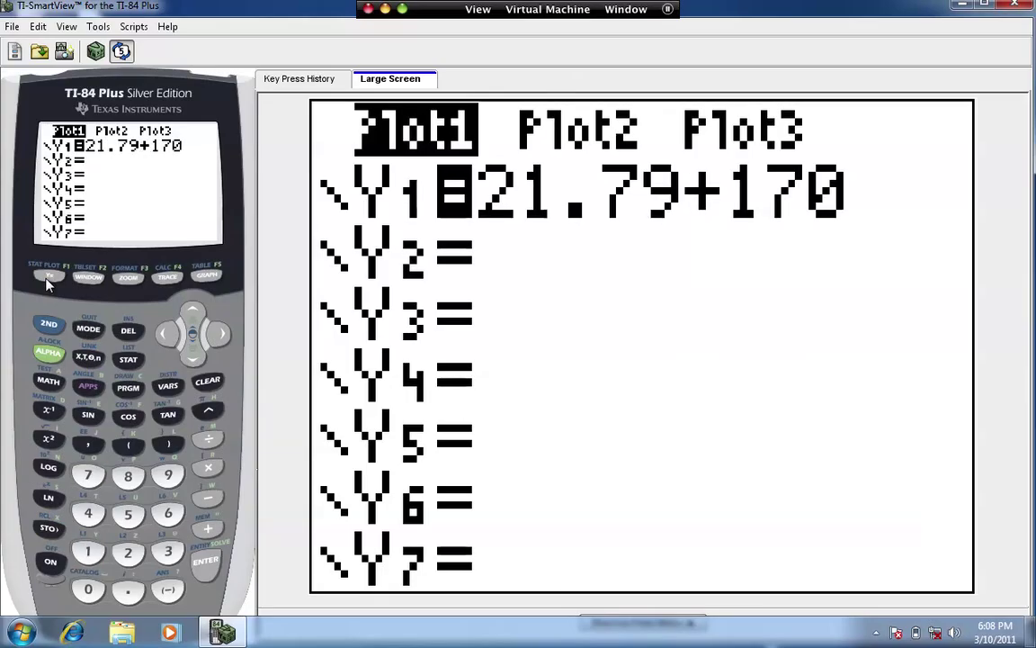
Step: Correct the Y1 expression to 21.79X+170 and graph it together with the scatter plot
{"action": "key", "text": "Left"}
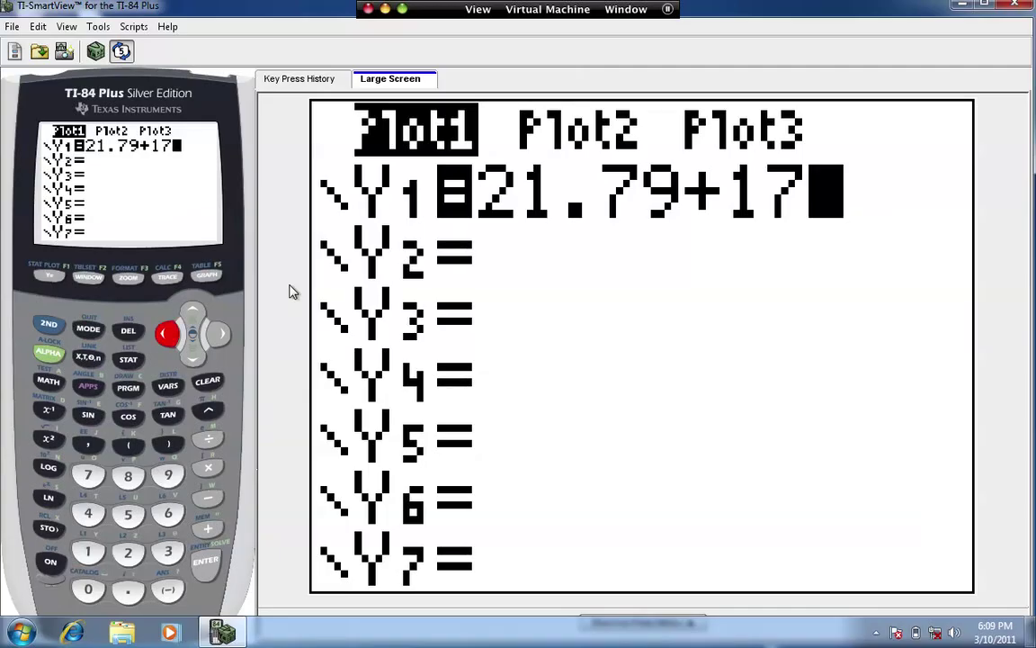
{"action": "key", "text": "Left"}
{"action": "key", "text": "Left"}
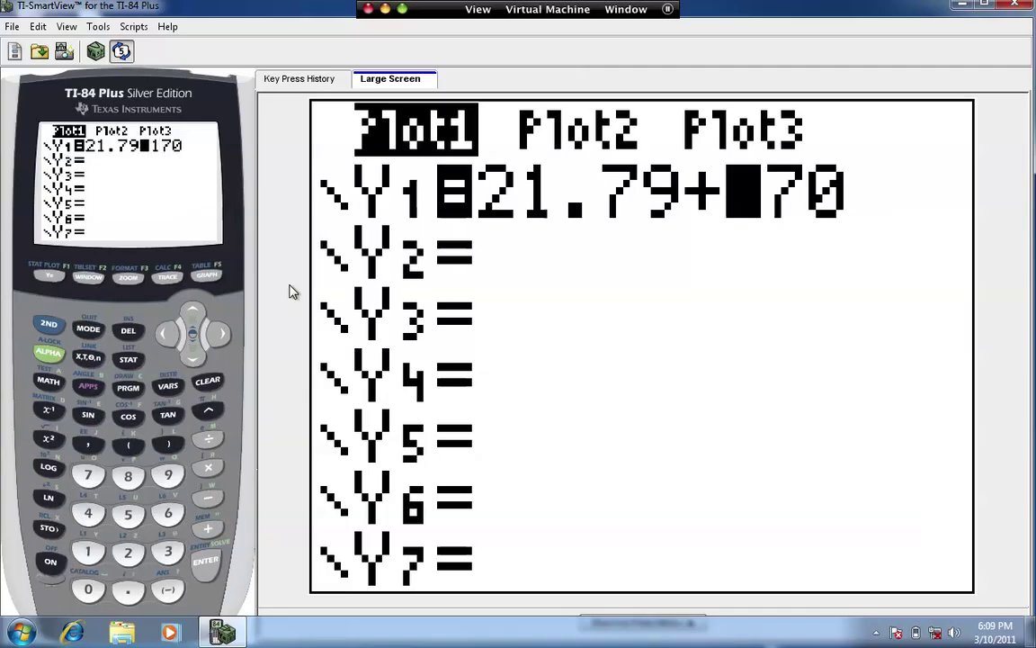
{"action": "key", "text": "Left"}
{"action": "key", "text": "Left"}
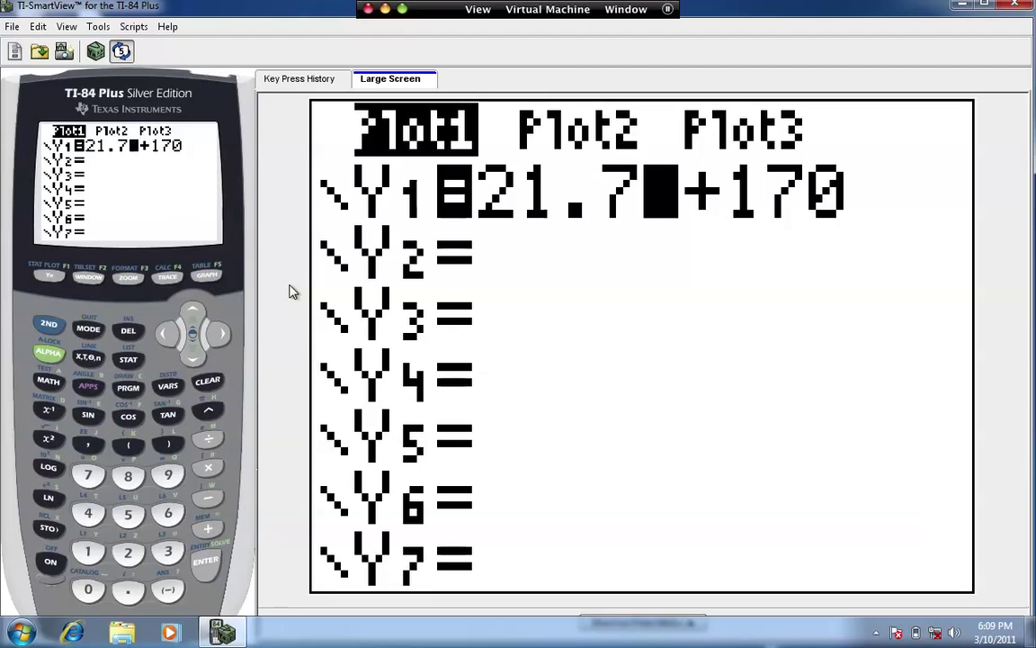
{"action": "key", "text": "Right"}
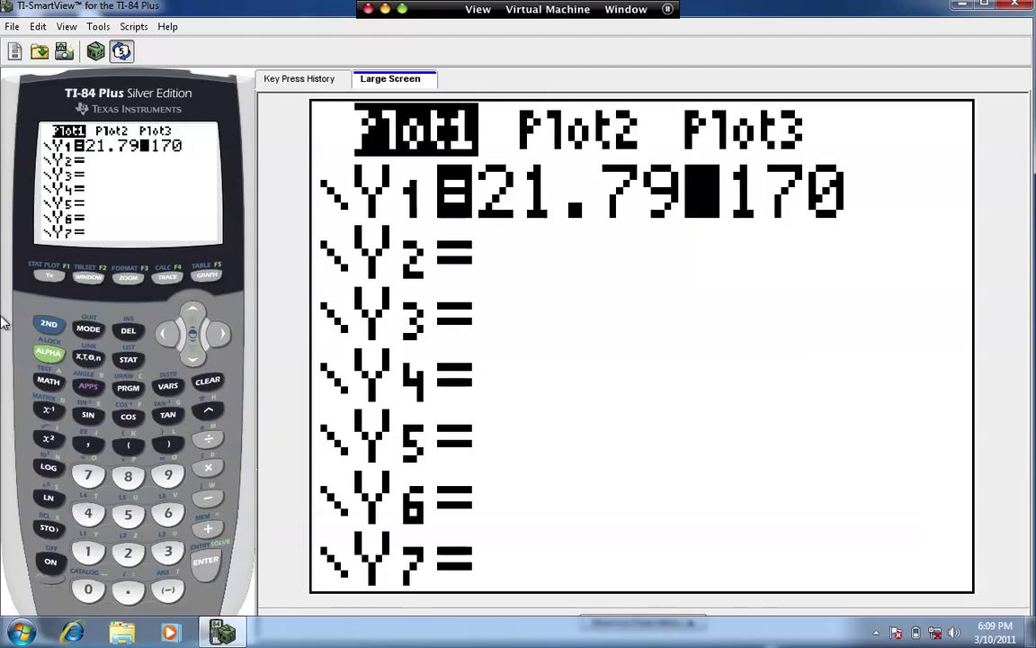
{"action": "left_click", "coordinate": [90, 359]}
{"action": "type", "text": "+170"}
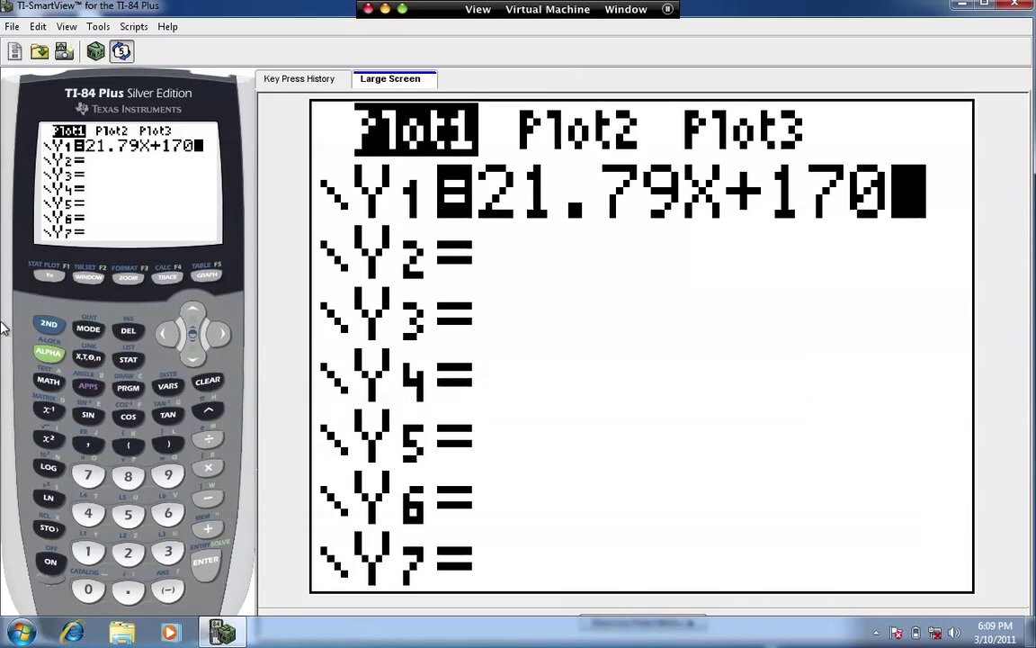
{"action": "left_click", "coordinate": [207, 278]}
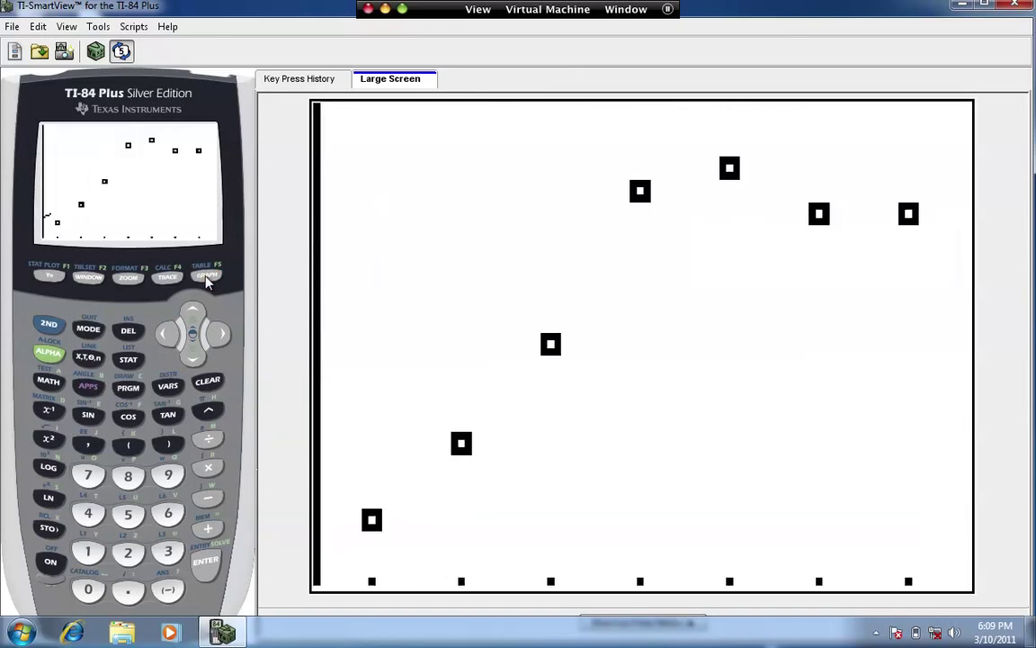